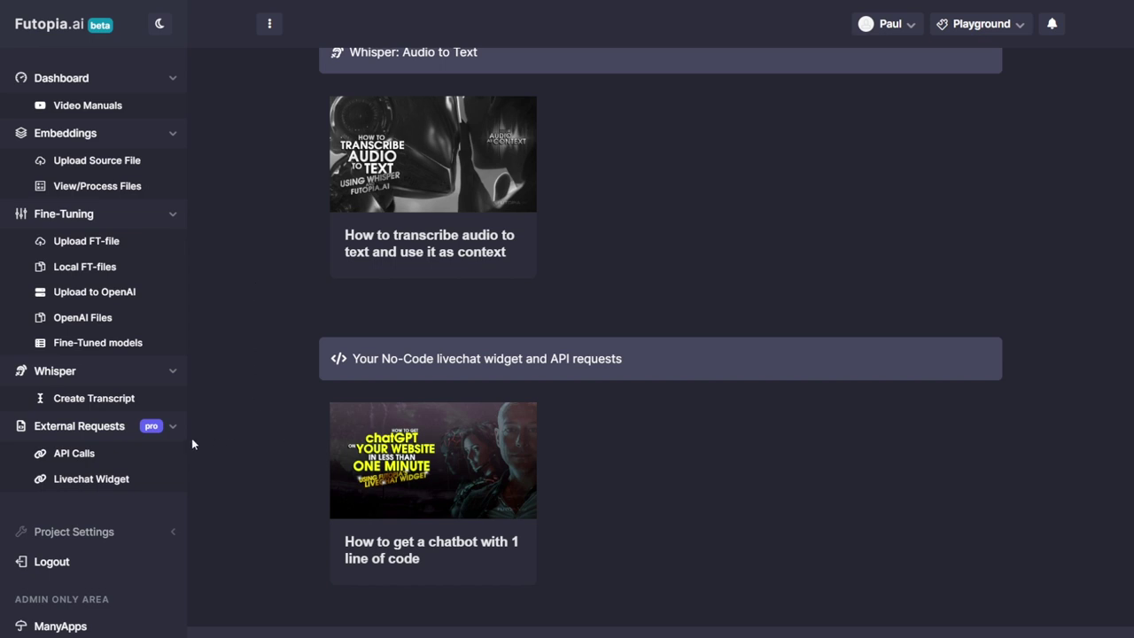
Open the Livechat Widget page and compare the JavaScript snippets for the booksi, cdi and futoinfo documents.
left_click(76, 483)
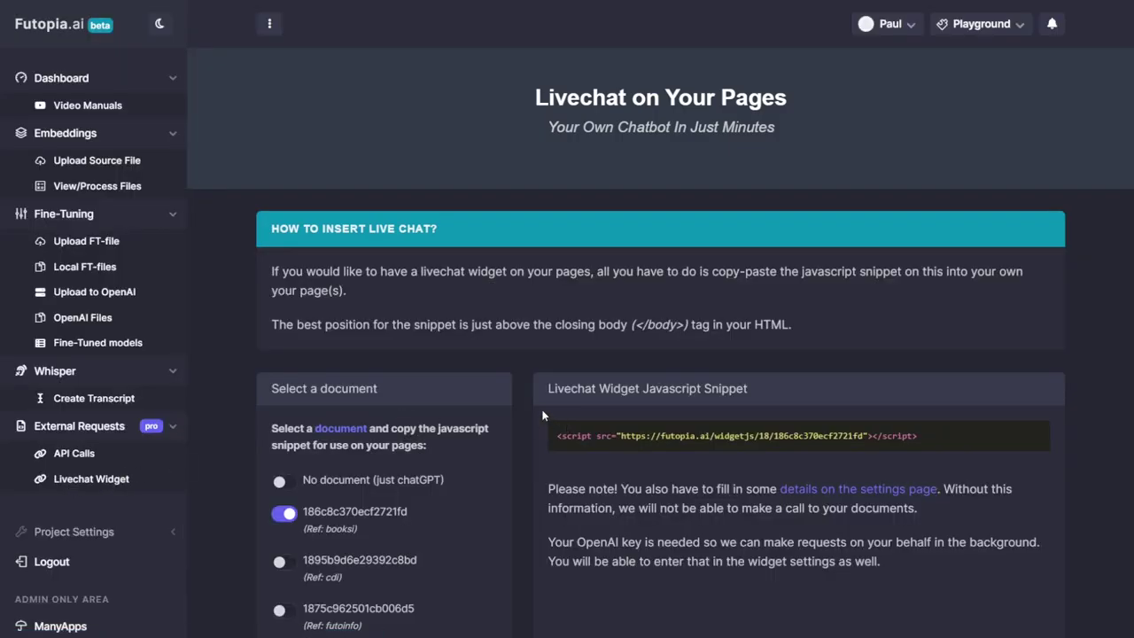
scroll(543, 414, "down", 2)
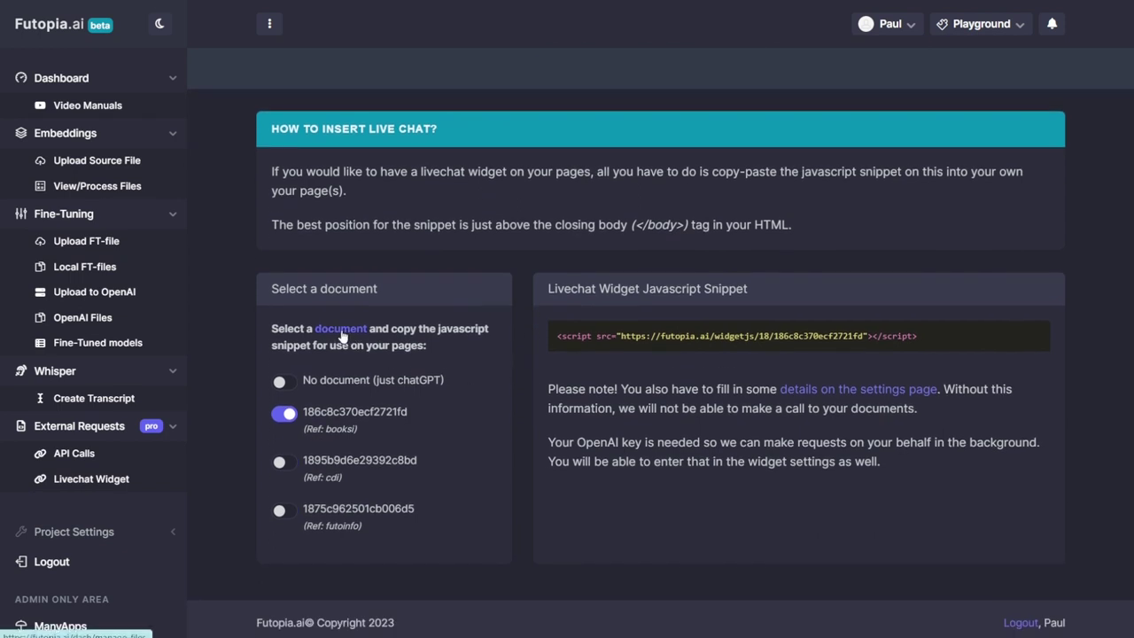
left_click(343, 462)
left_click(349, 521)
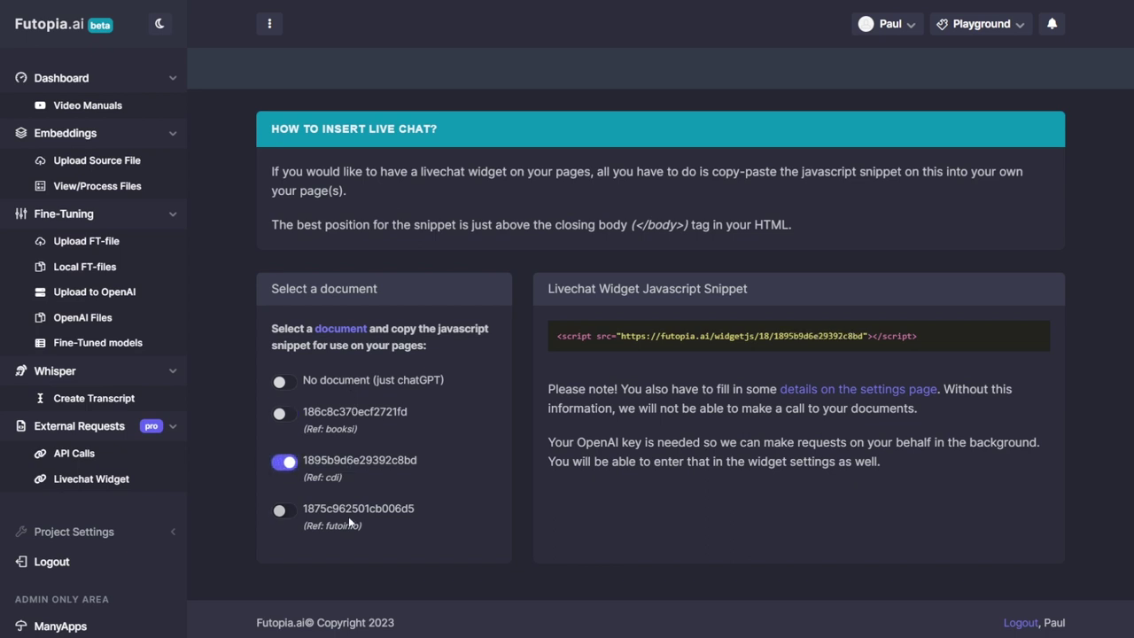
left_click(338, 414)
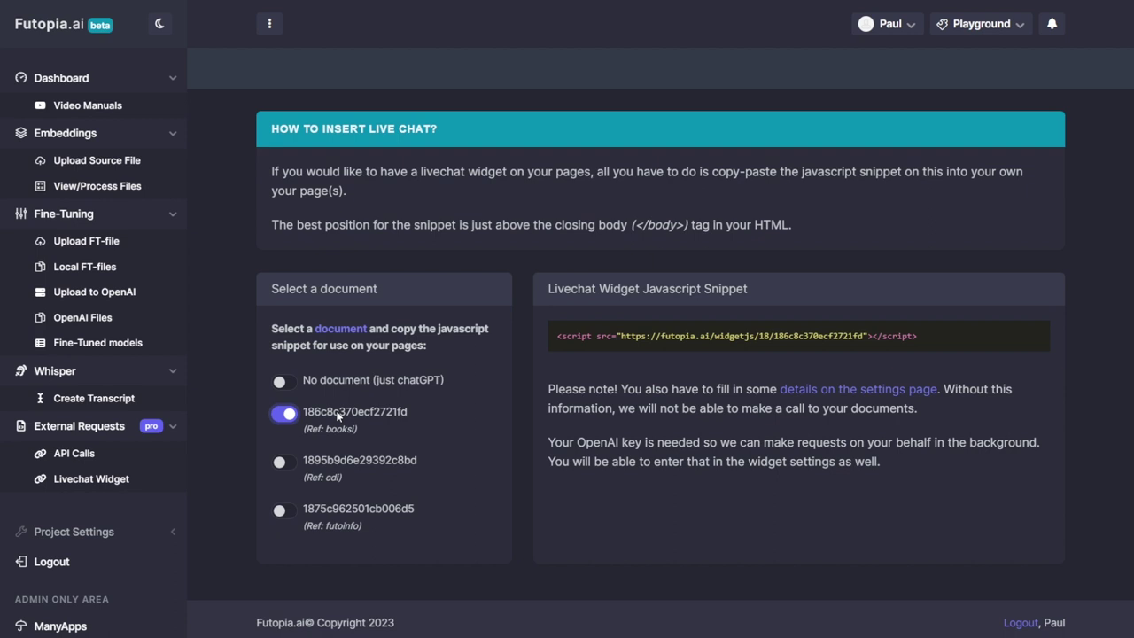
left_click(343, 467)
left_click(337, 510)
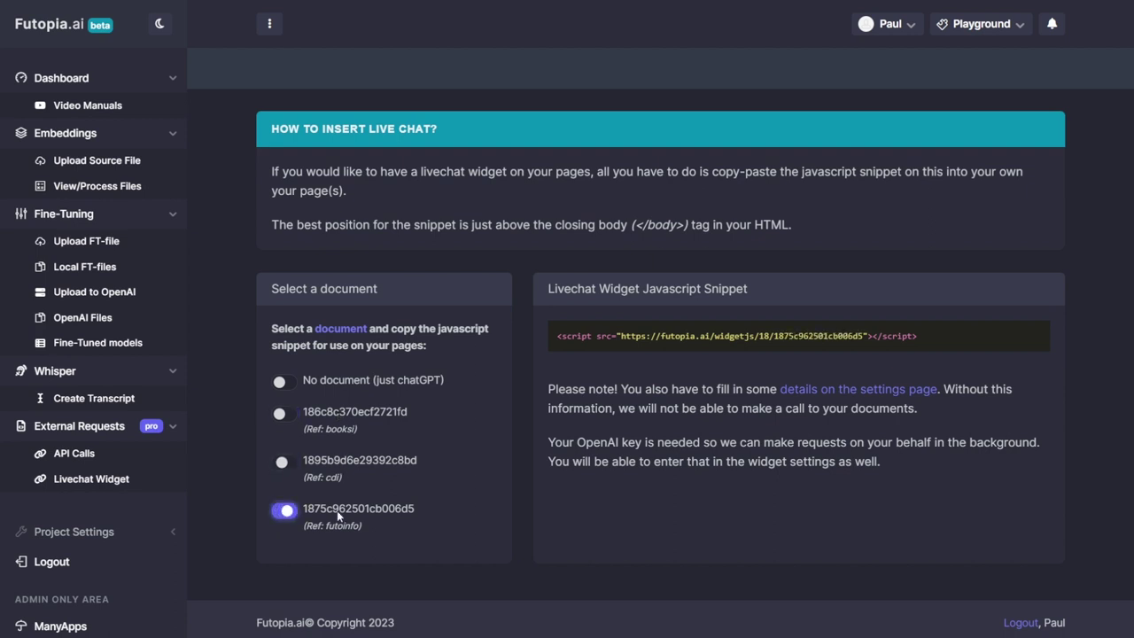
Choose the No document (just chatGPT) option and select its livechat widget JavaScript snippet.
left_click(346, 382)
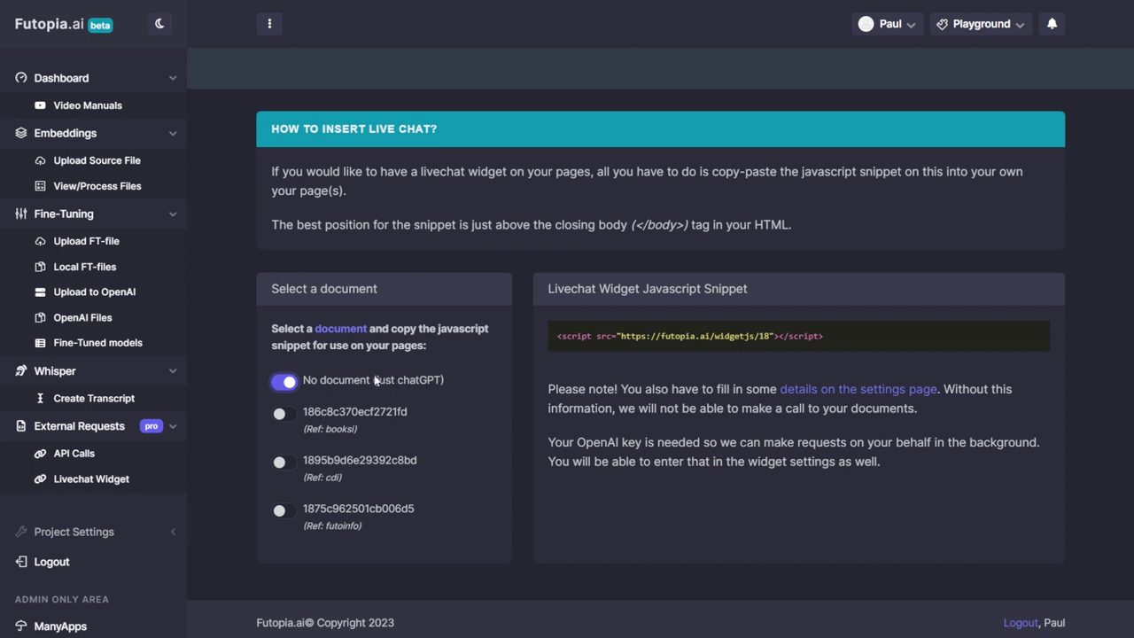
double_click(634, 337)
left_click(631, 338)
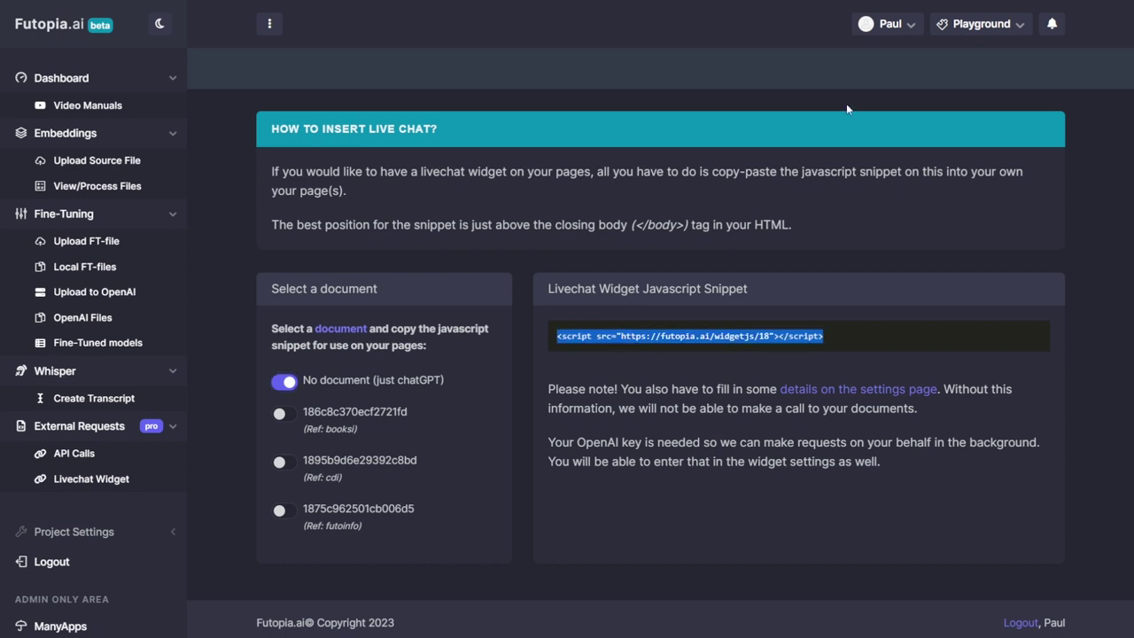
Open the livechat widget settings within the account's Global Settings.
left_click(895, 26)
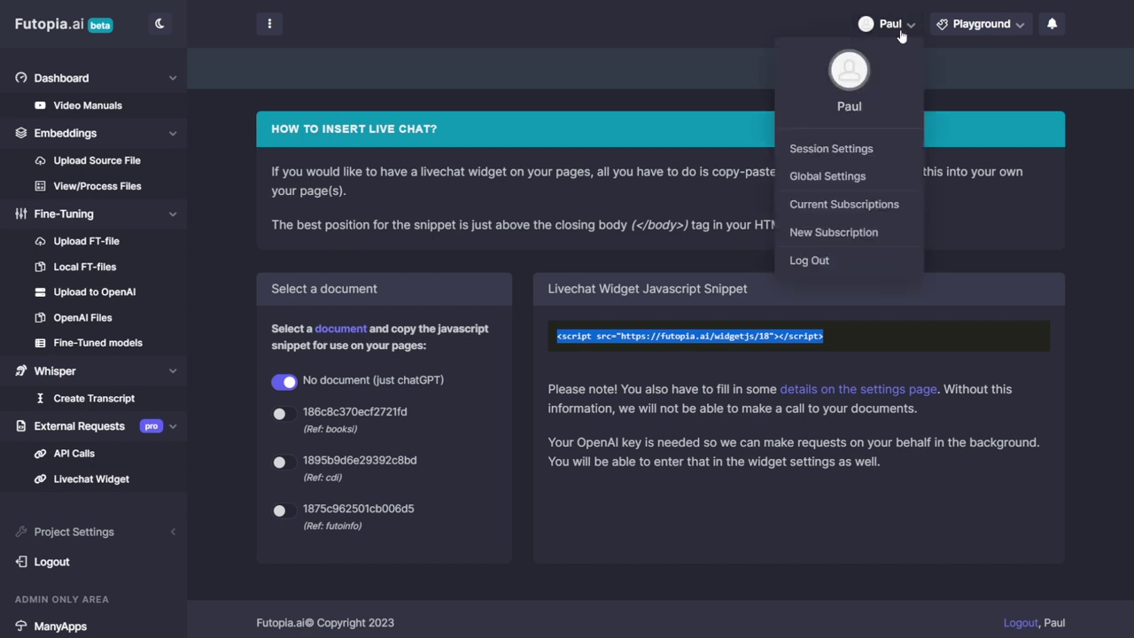
left_click(837, 176)
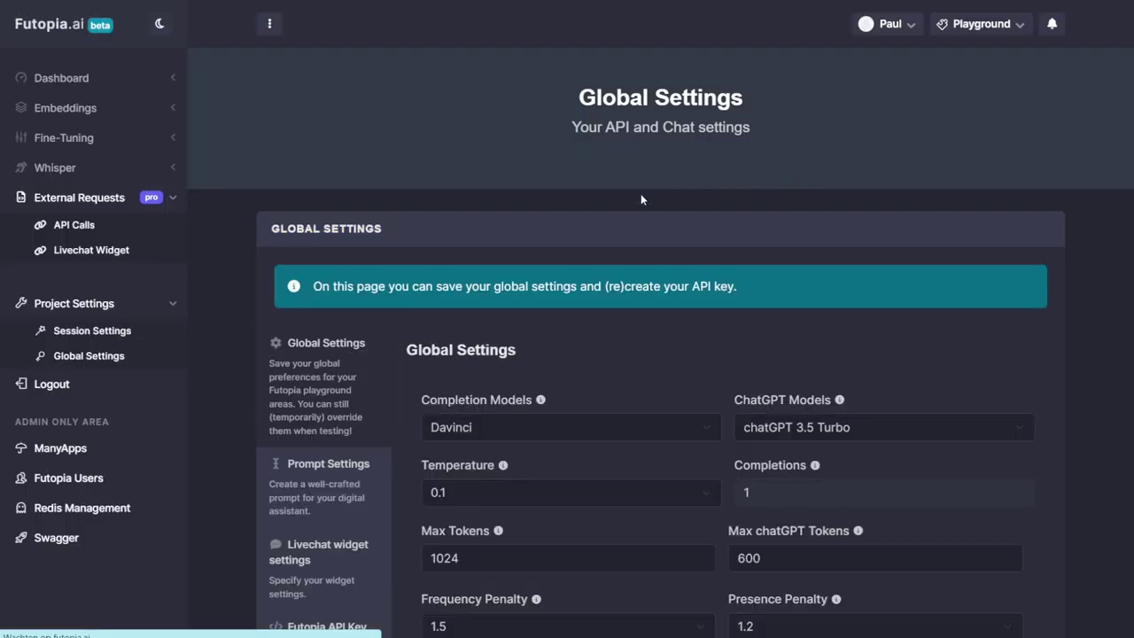
scroll(250, 358, "down", 1)
scroll(250, 359, "down", 3)
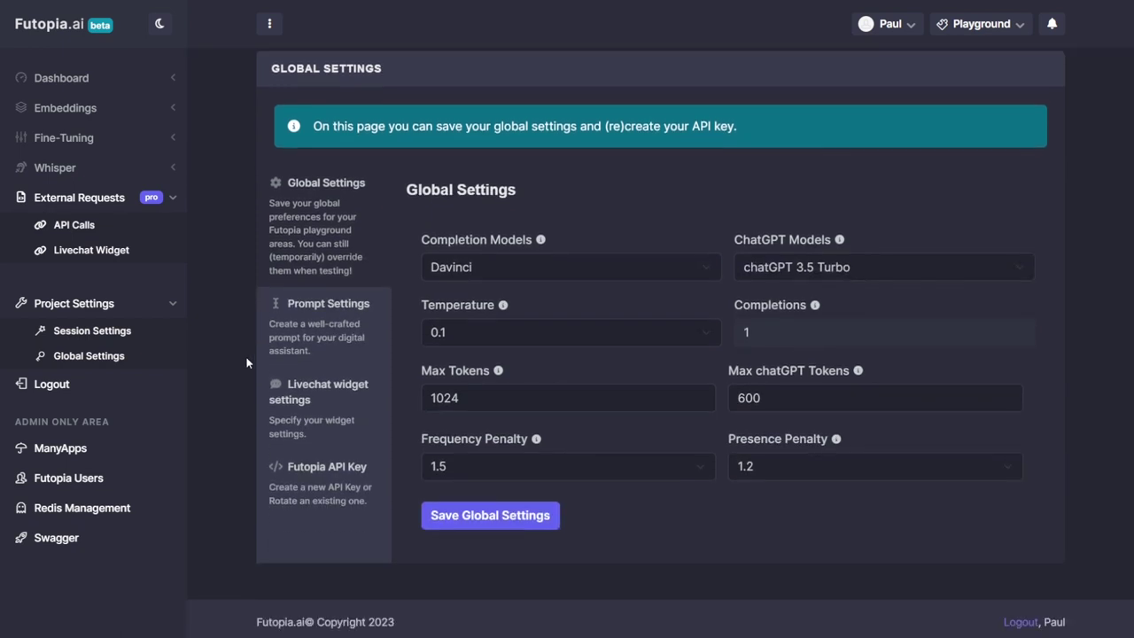
left_click(335, 411)
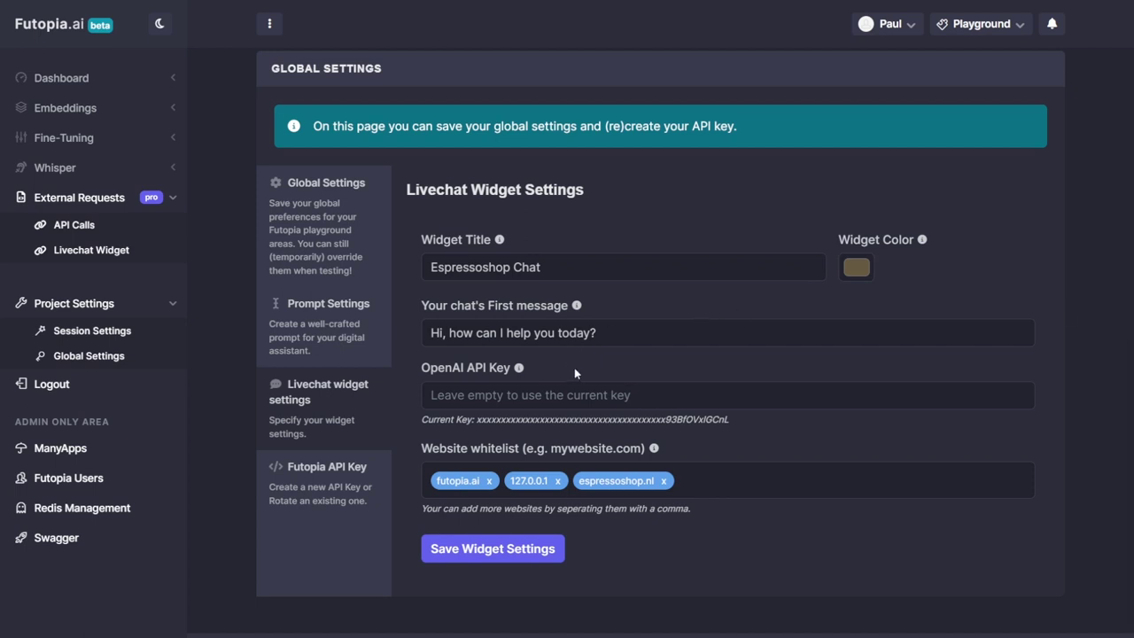
Remove espressoshop.nl from the livechat widget's website whitelist.
double_click(578, 419)
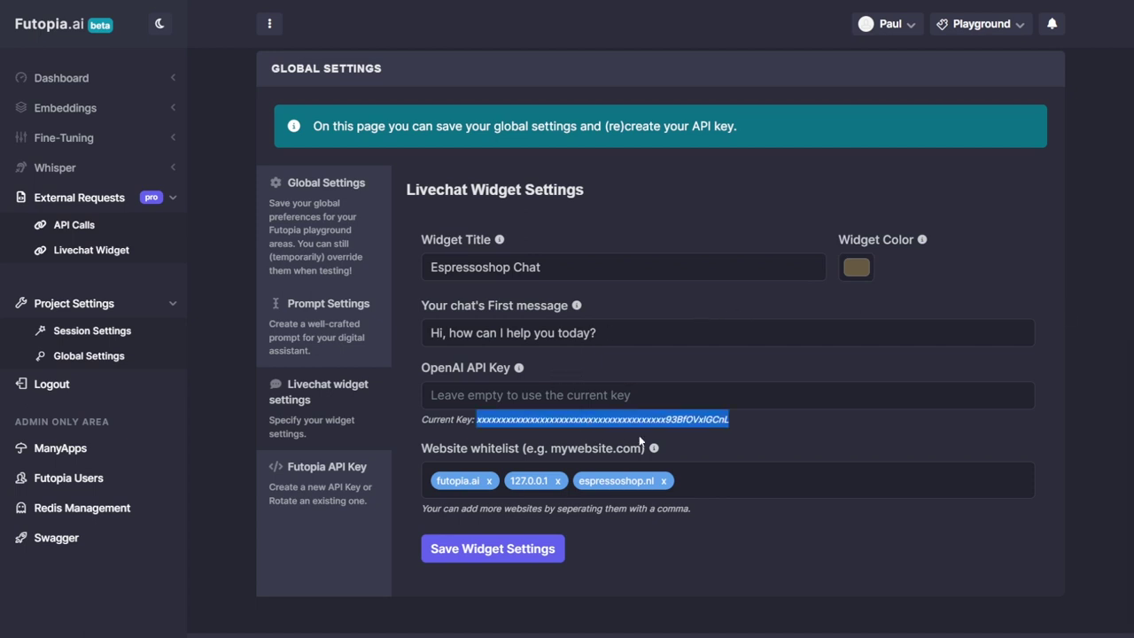
left_click(680, 436)
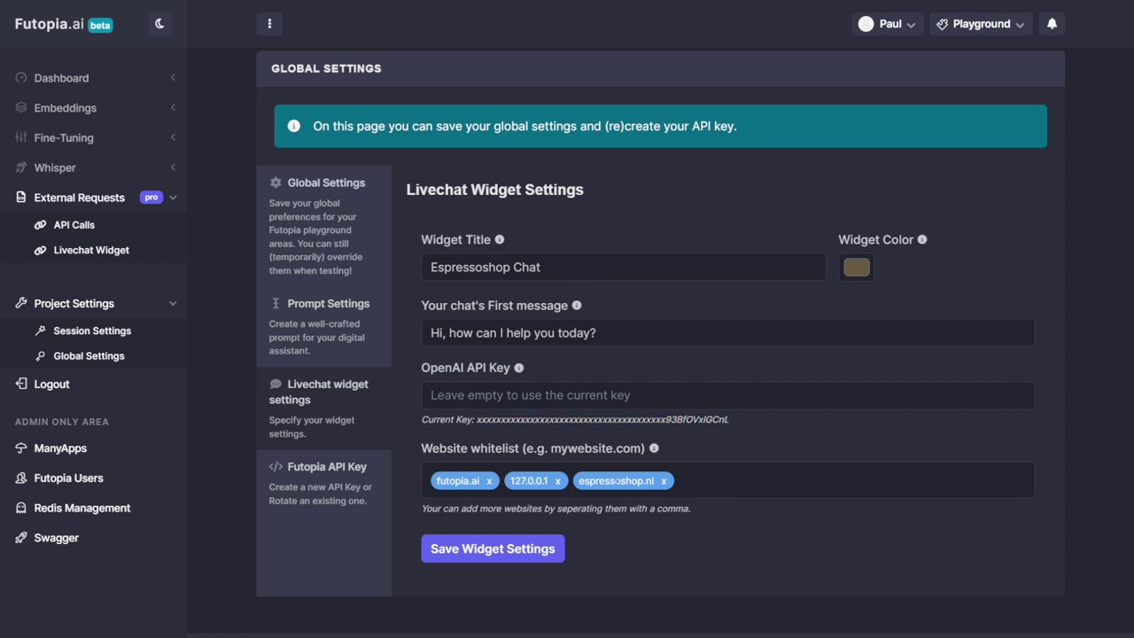
left_click(664, 480)
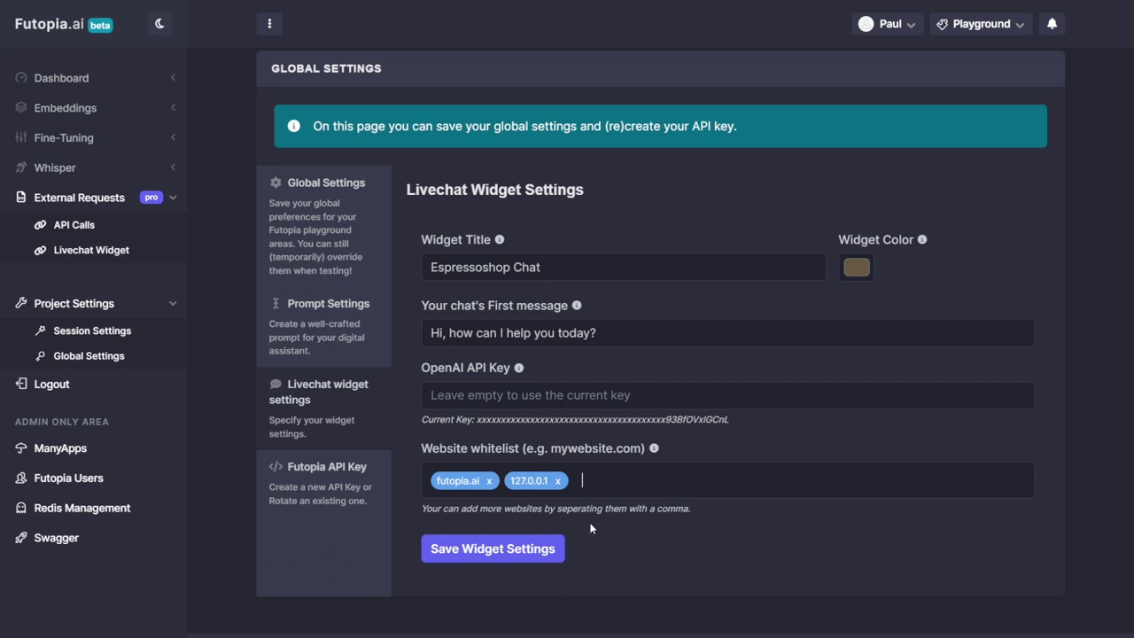
left_click(519, 549)
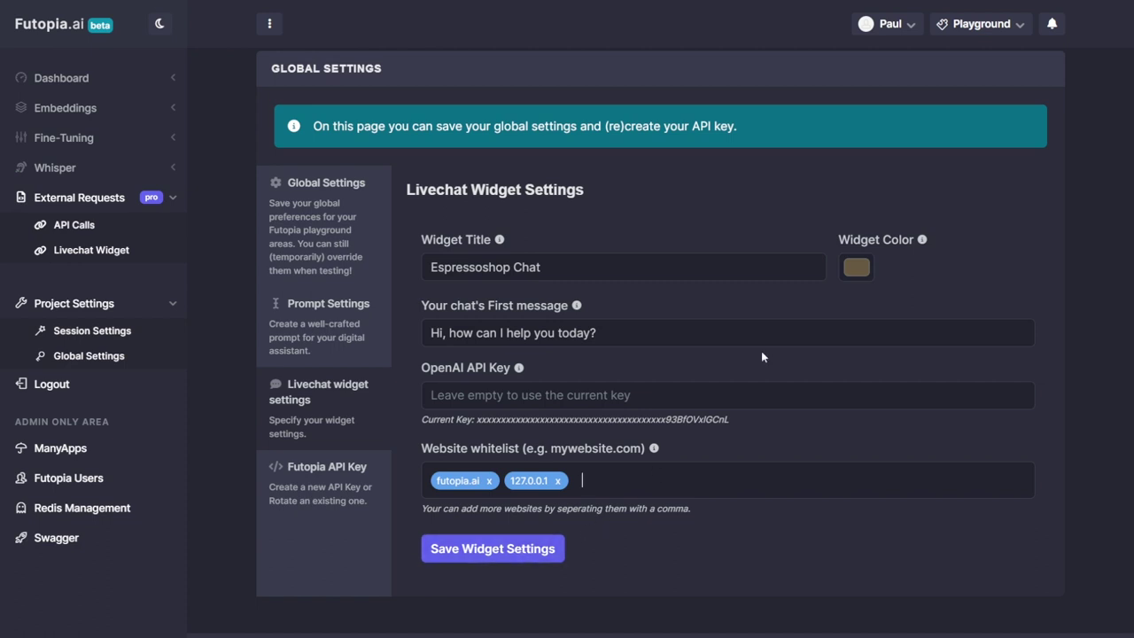
Change the widget color to a bright magenta pink and save the livechat widget settings.
left_click(851, 277)
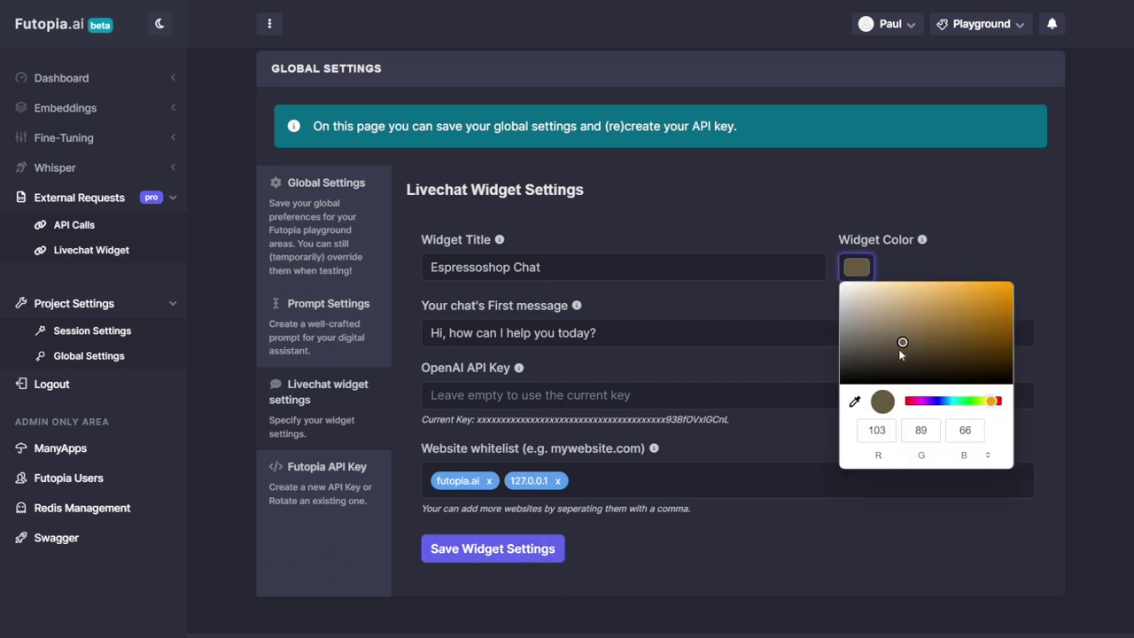
left_click(919, 403)
left_click_drag(921, 408, 916, 408)
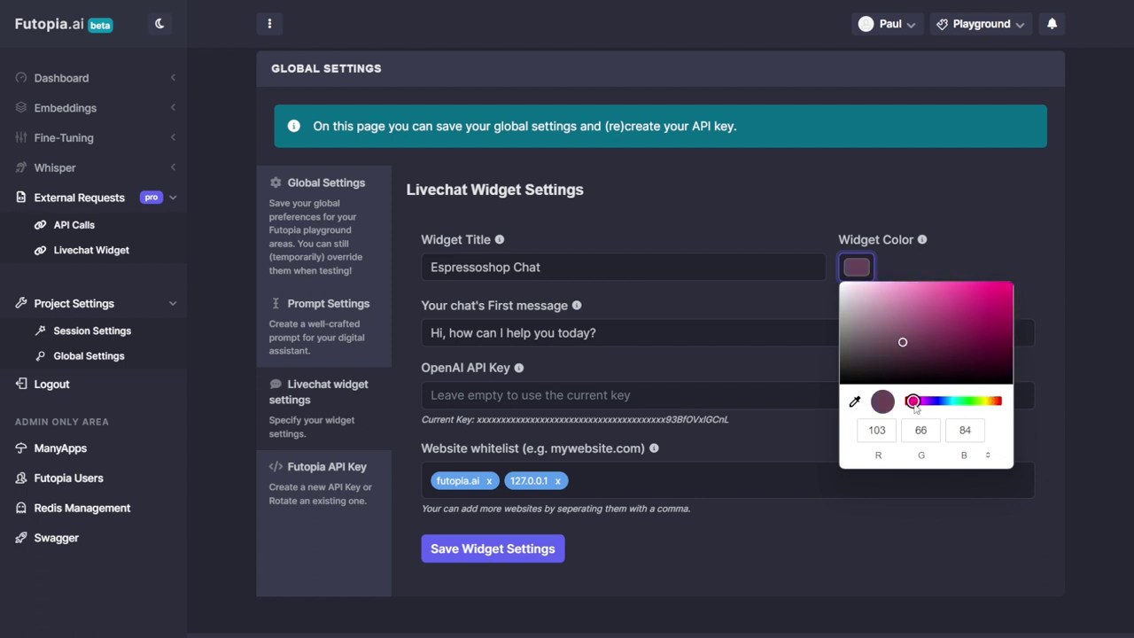
left_click_drag(894, 350, 999, 290)
left_click(498, 553)
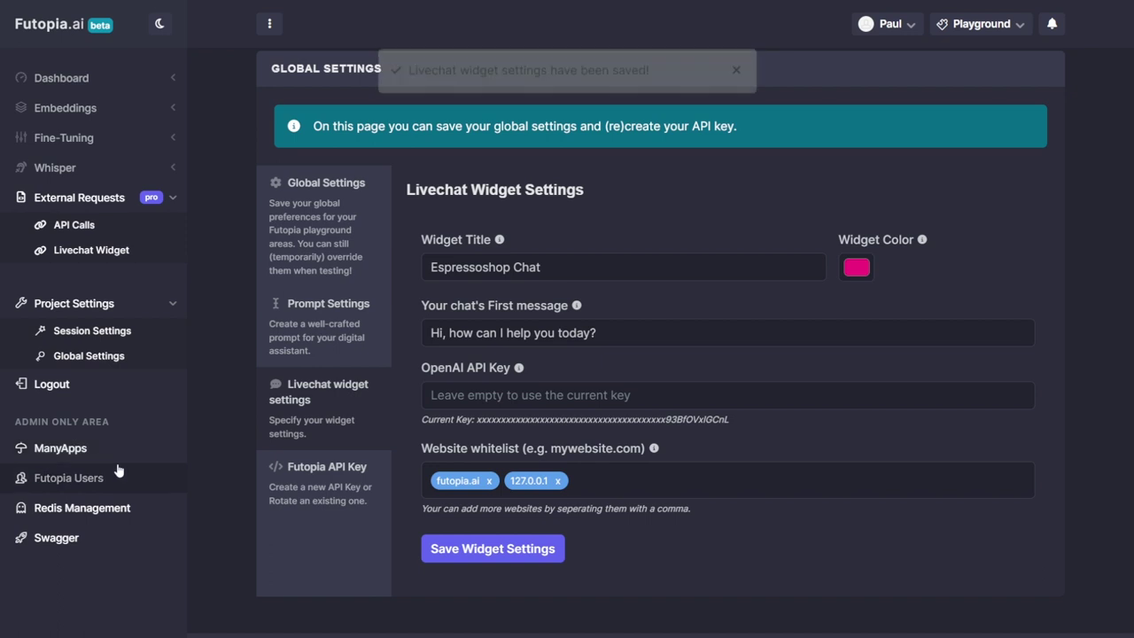
Return to the Livechat Widget page, choose No document (just chatGPT), and copy its JavaScript snippet.
left_click(75, 252)
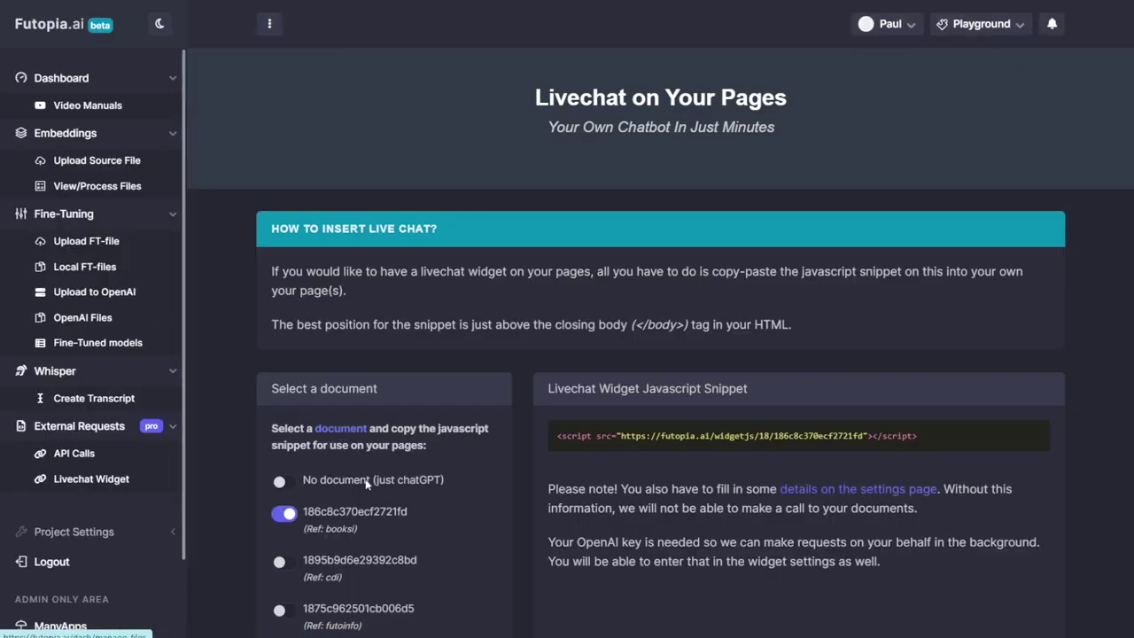
scroll(365, 385, "down", 2)
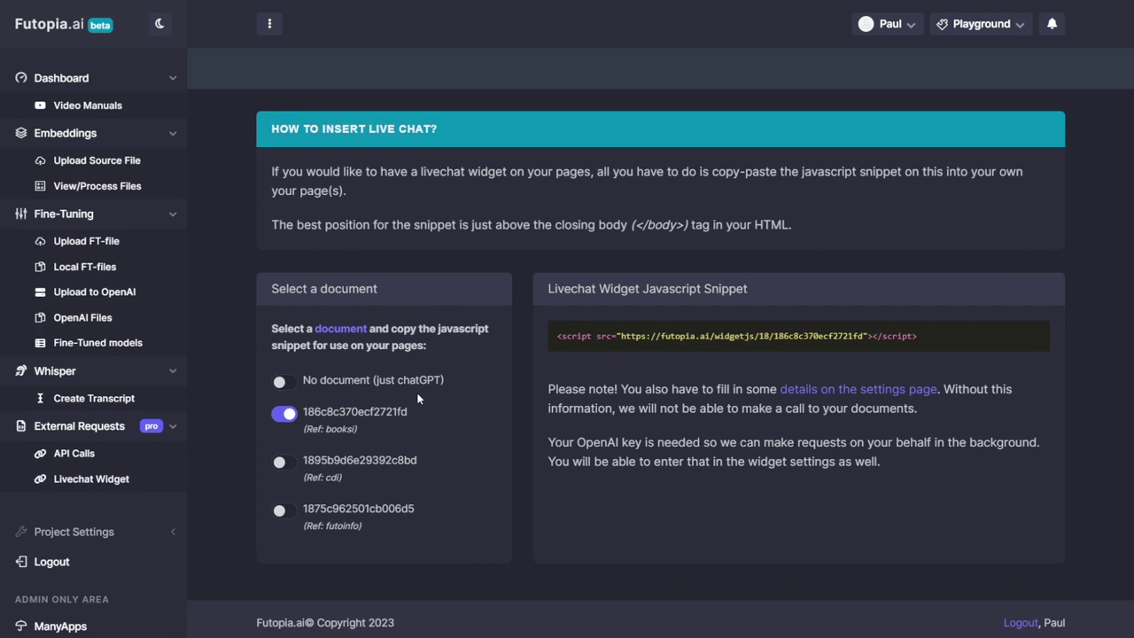
left_click(335, 380)
left_click(642, 343)
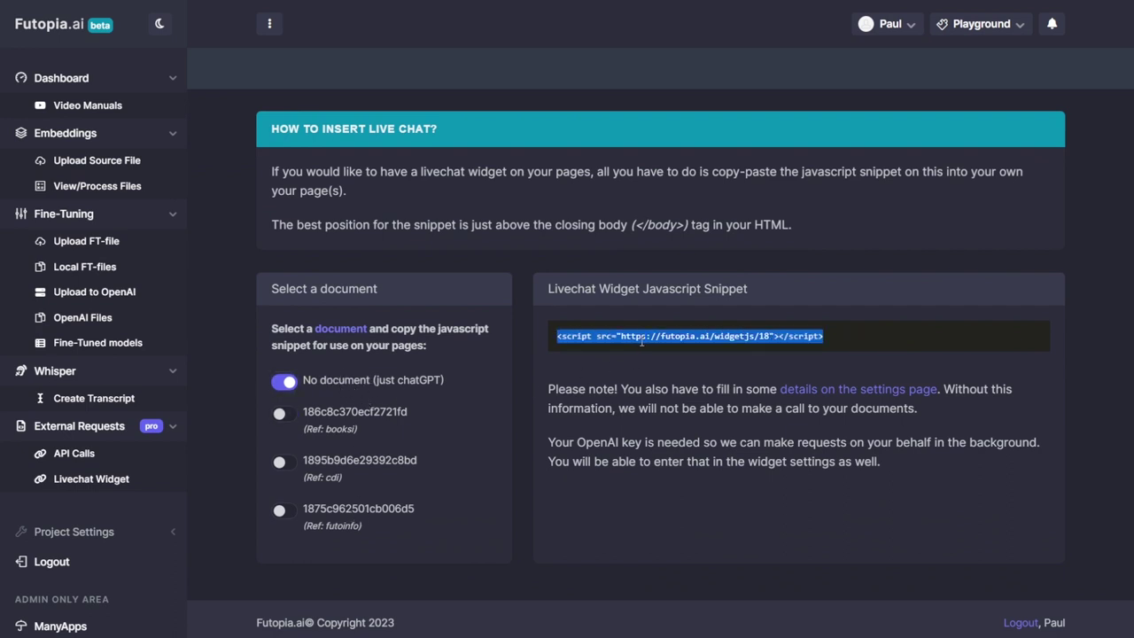
right_click(640, 341)
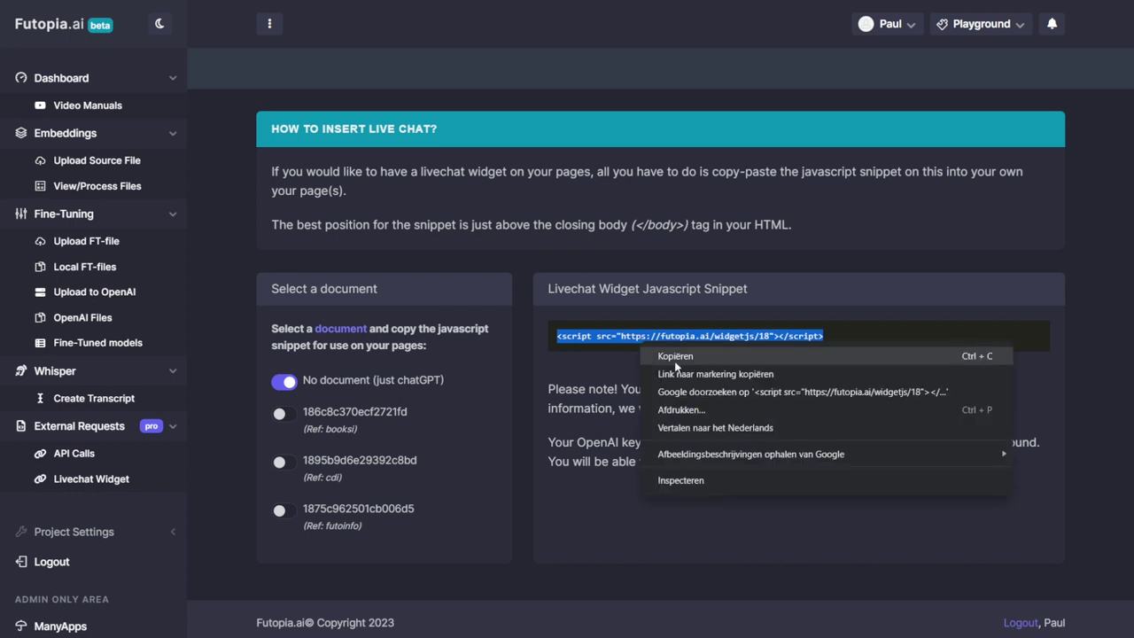
left_click(676, 357)
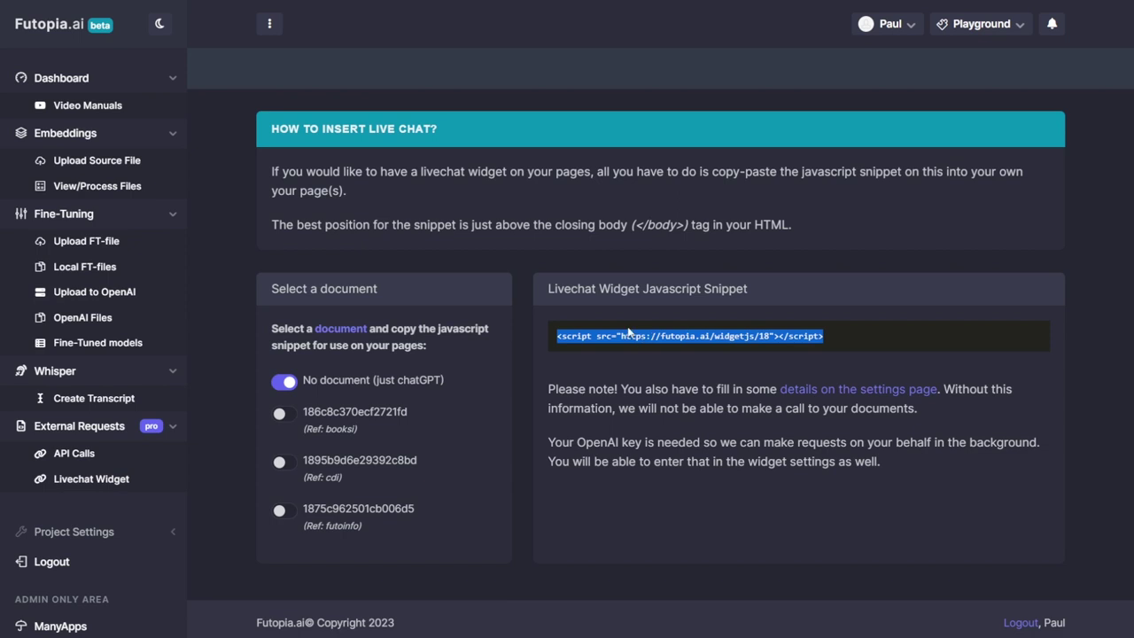
Switch to the Espressoshop WordPress admin and search the plugins available to add for "footer", looking for Header Footer Code Manager.
left_click(250, 248)
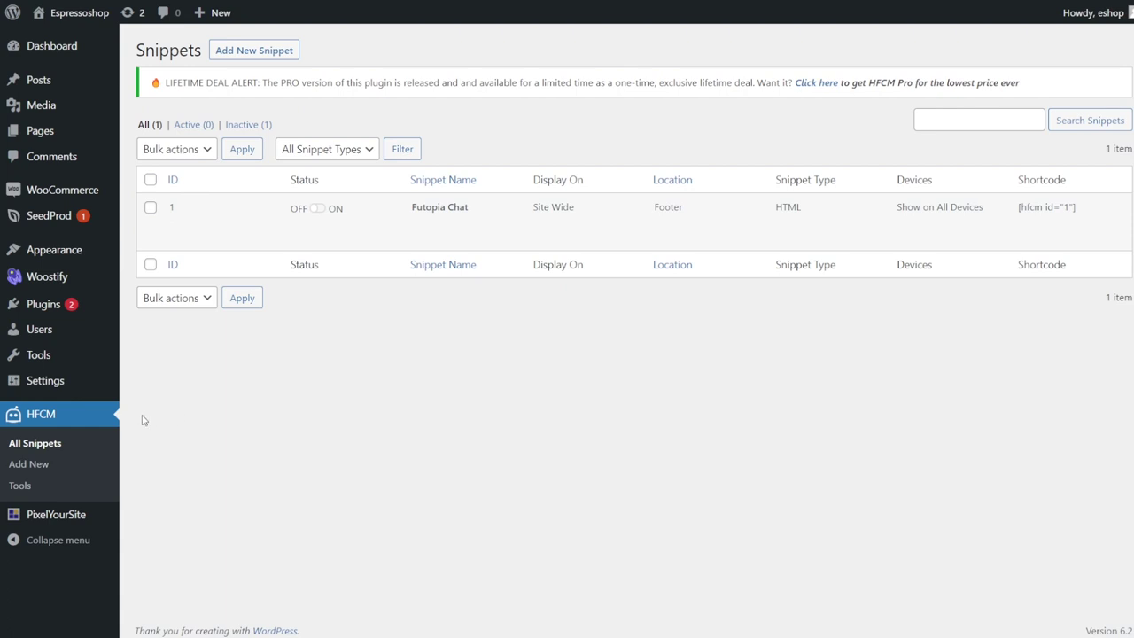
mouse_move(44, 304)
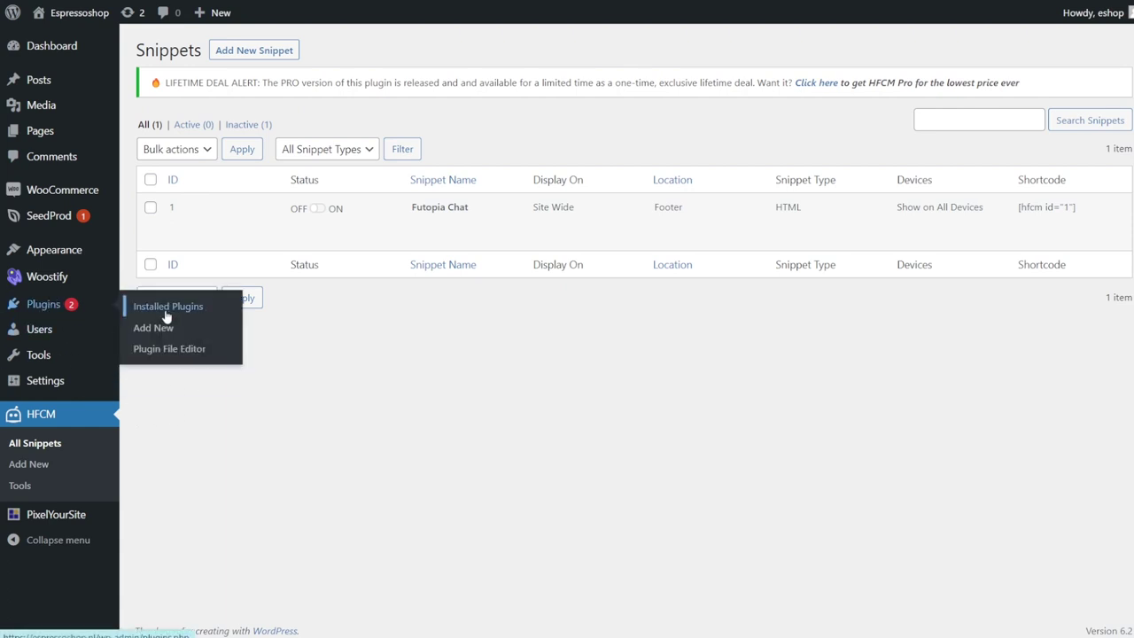
left_click(155, 329)
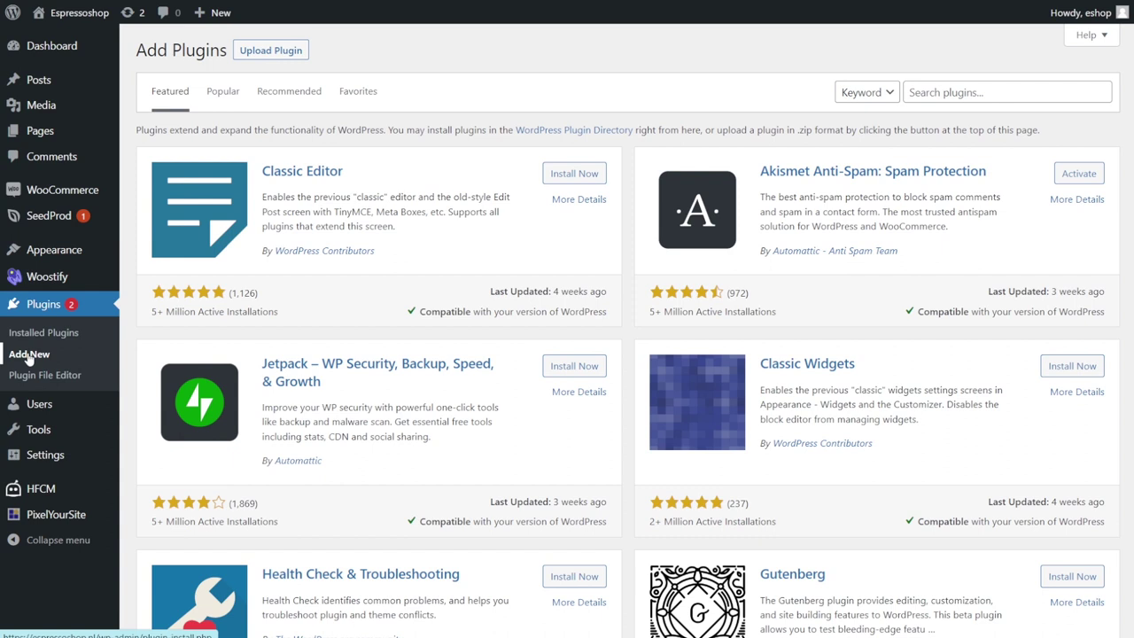
left_click(937, 92)
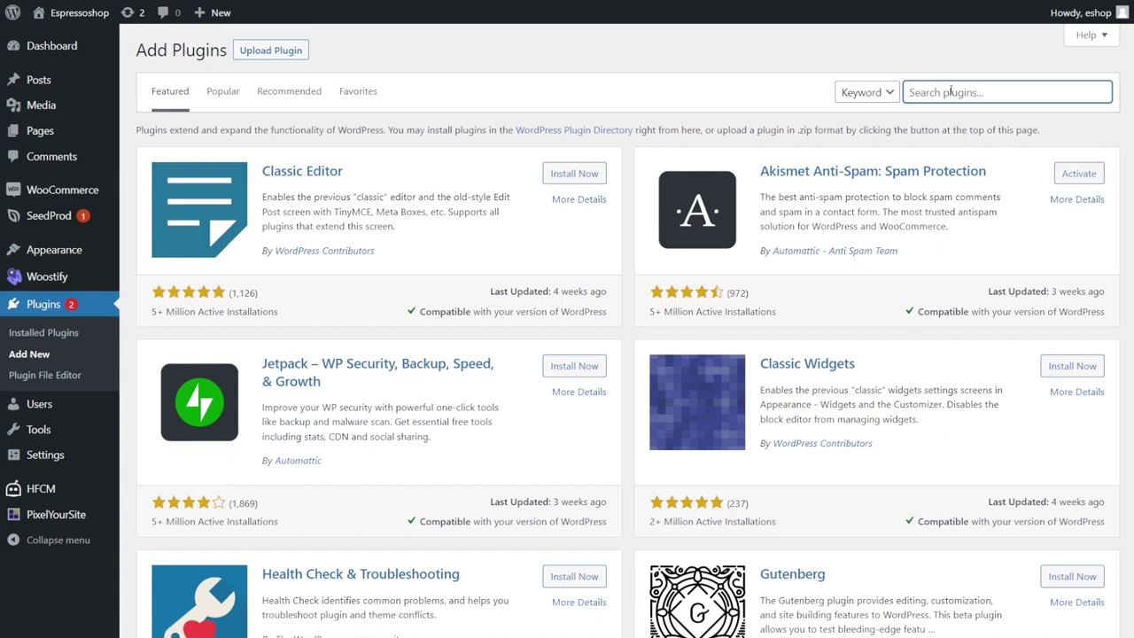
type("footer")
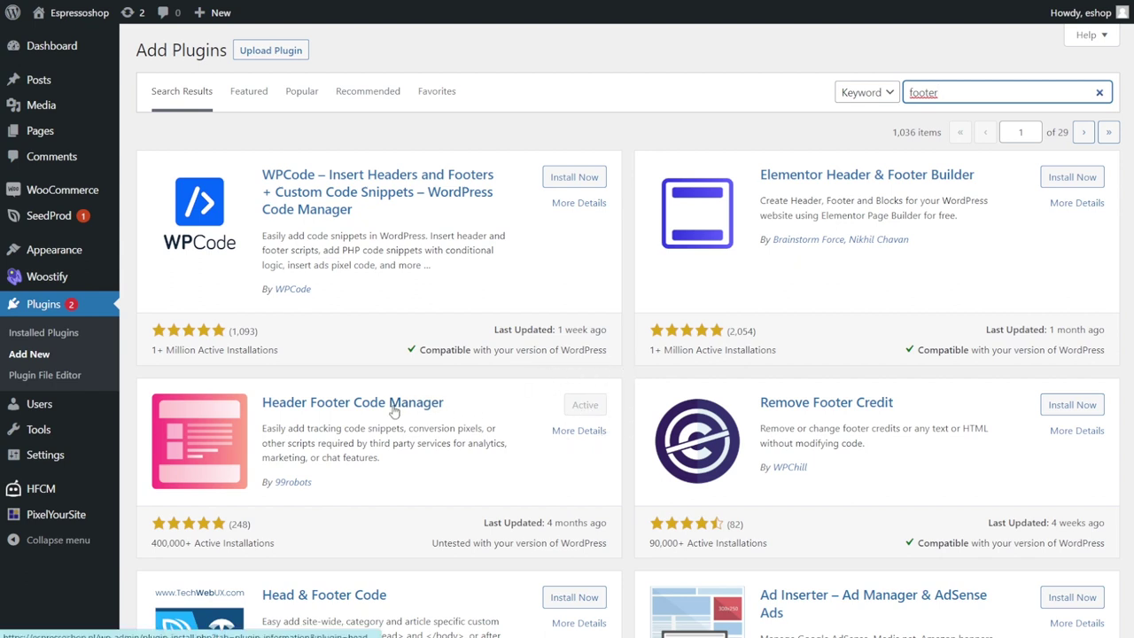
scroll(390, 416, "down", 1)
scroll(385, 430, "down", 1)
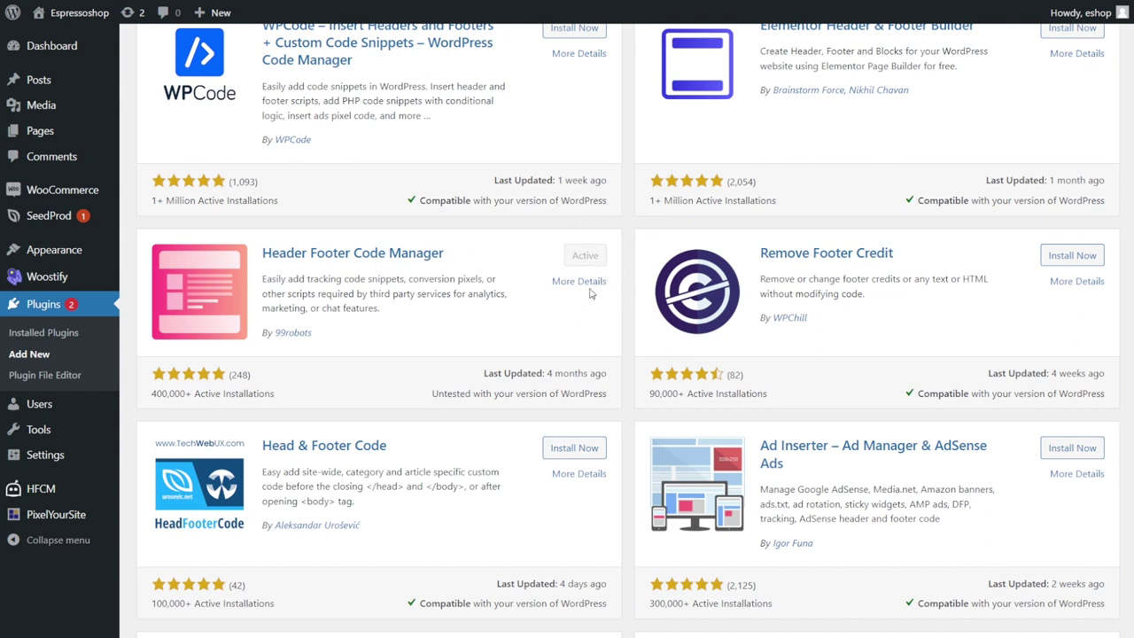
Start a new snippet in the HFCM plugin and name it "Espressoshop Chat".
left_click(42, 492)
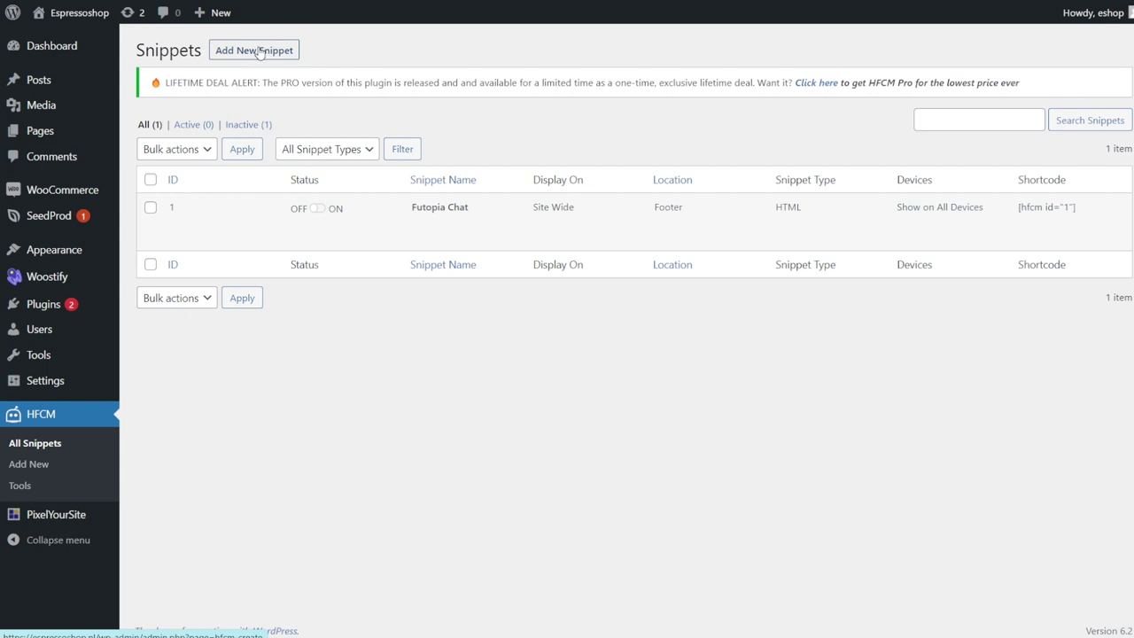
mouse_move(350, 212)
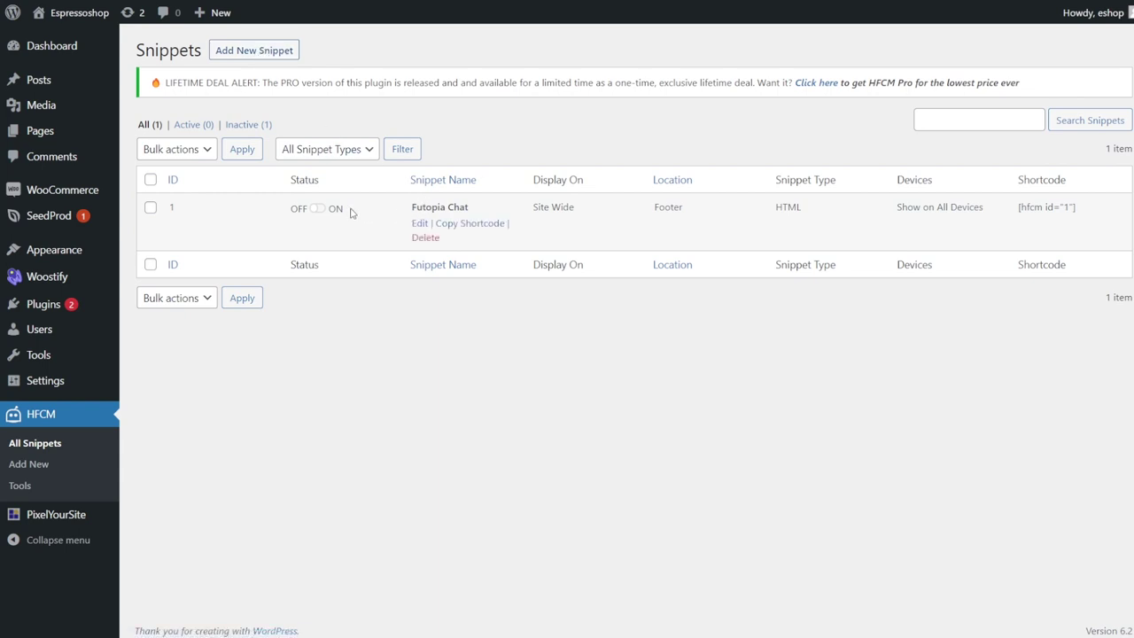
left_click(257, 53)
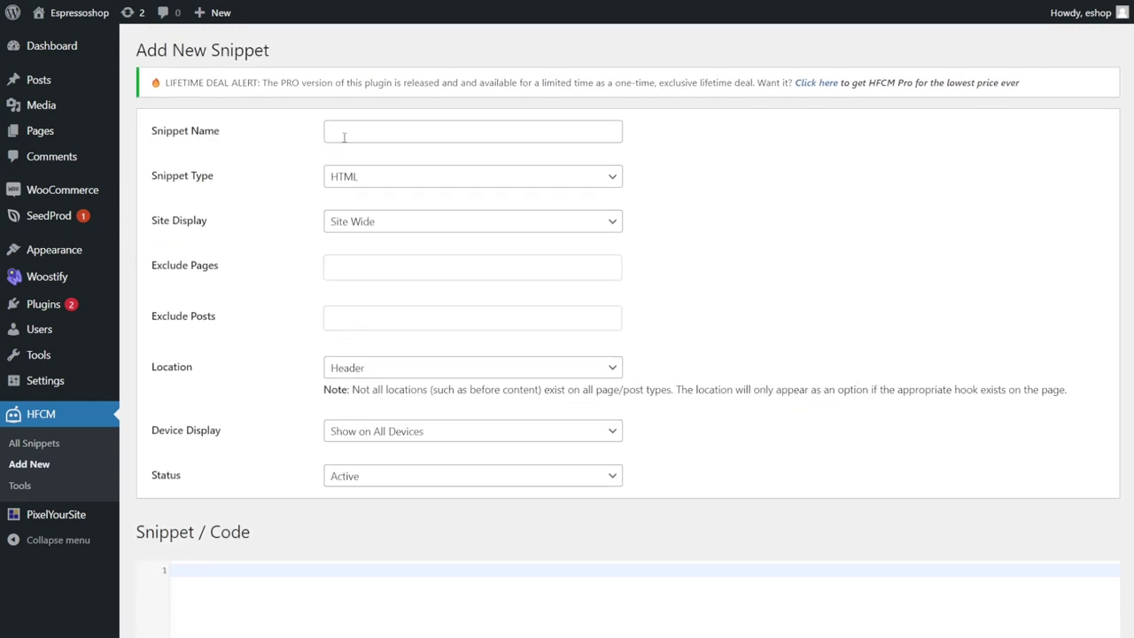
left_click(347, 130)
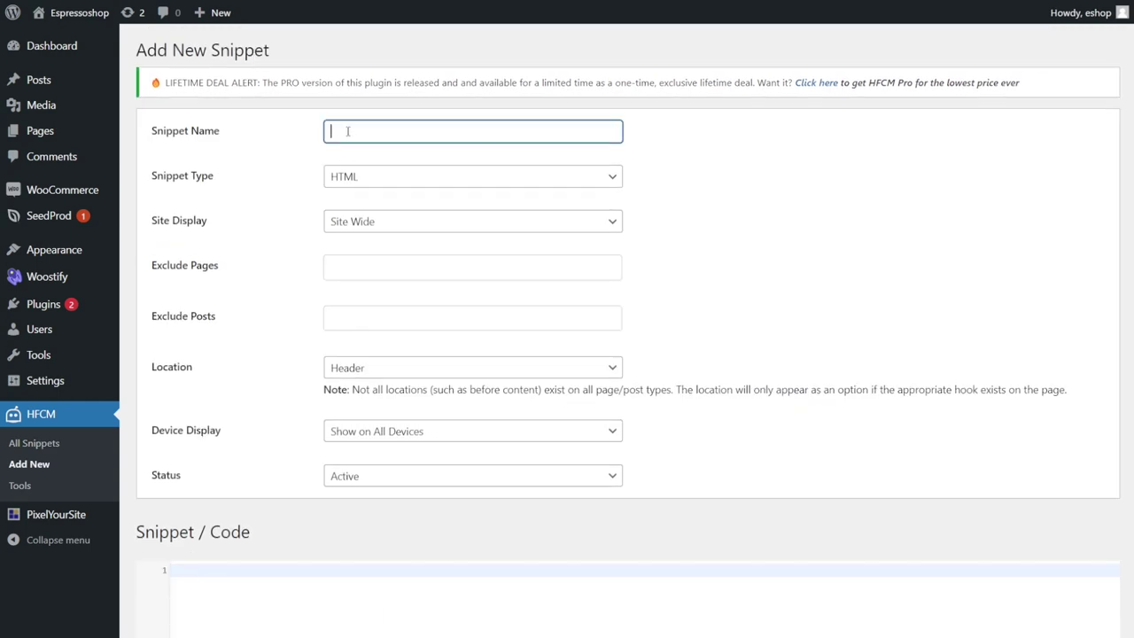
type("Espressoshop")
left_click(372, 131)
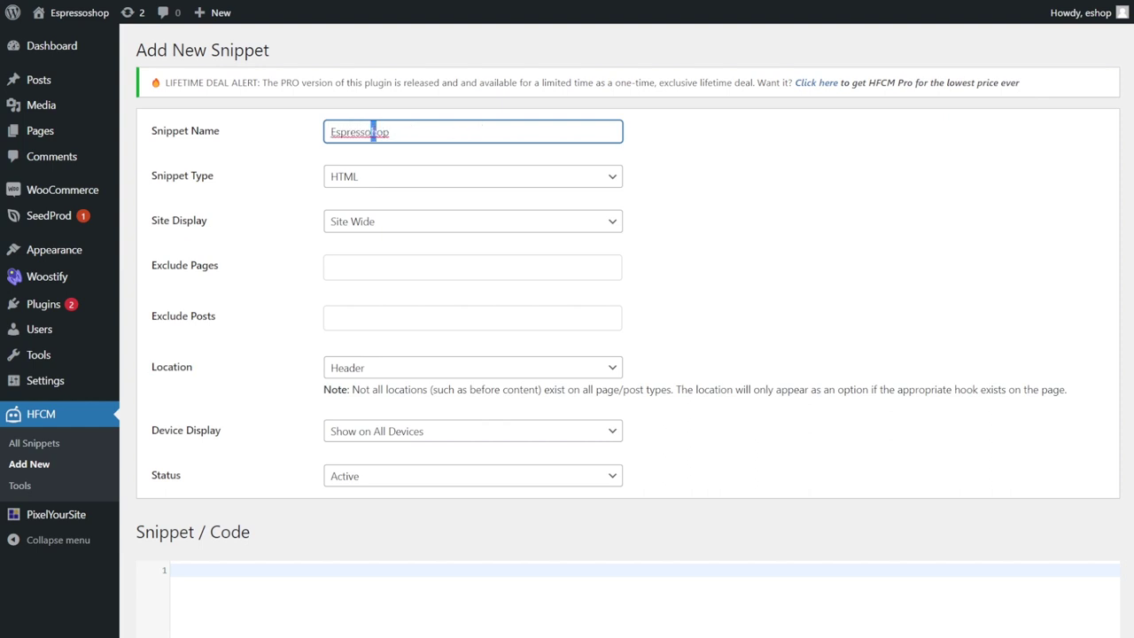
type("s")
left_click(507, 132)
type("Chat")
scroll(295, 327, "down", 2)
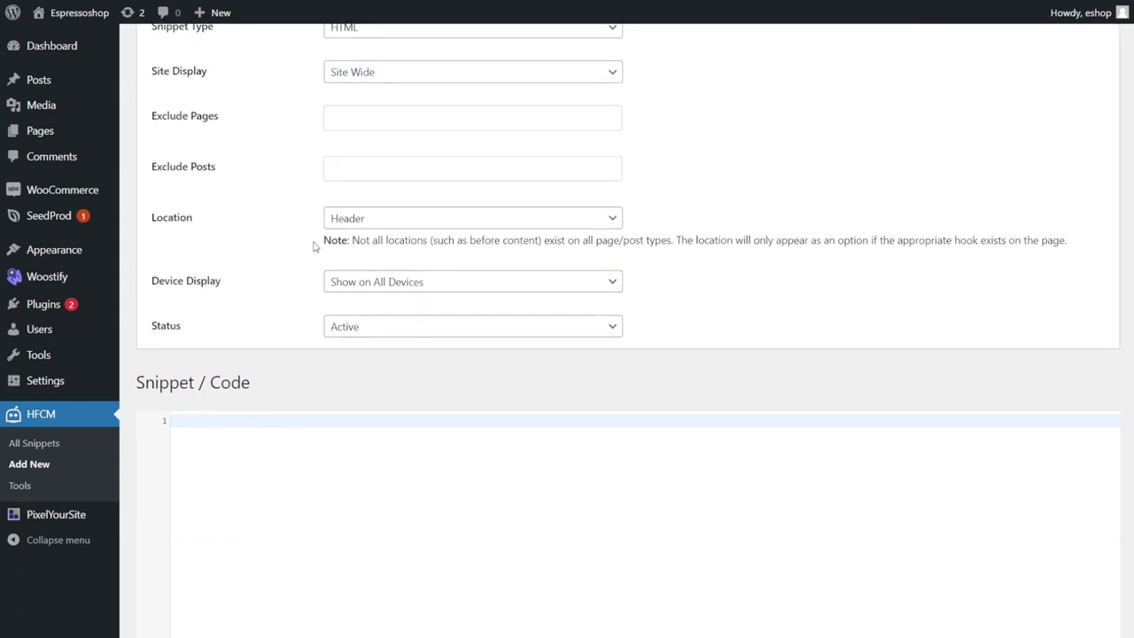
Set the Espressoshop Chat snippet's location to Footer.
scroll(307, 297, "up", 1)
left_click(339, 295)
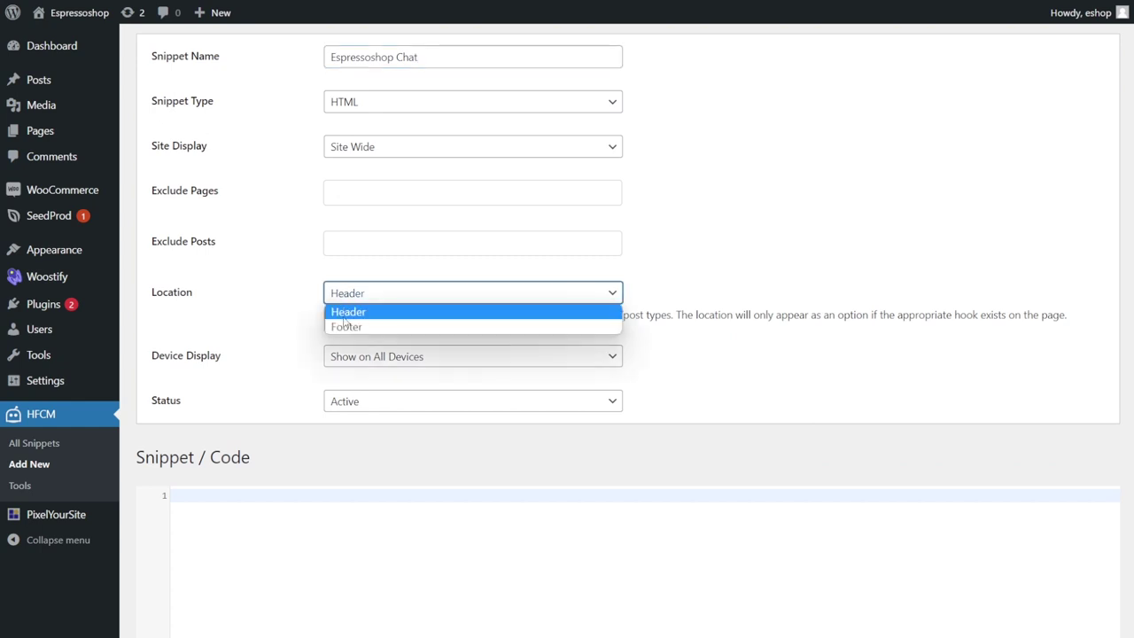
left_click(344, 329)
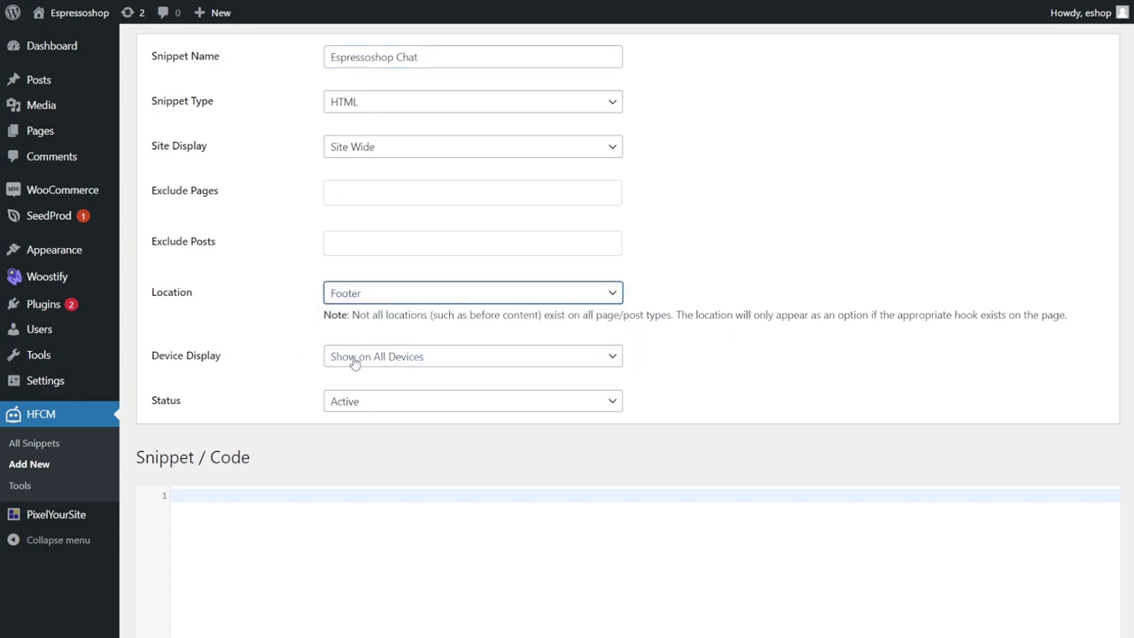
scroll(284, 390, "down", 1)
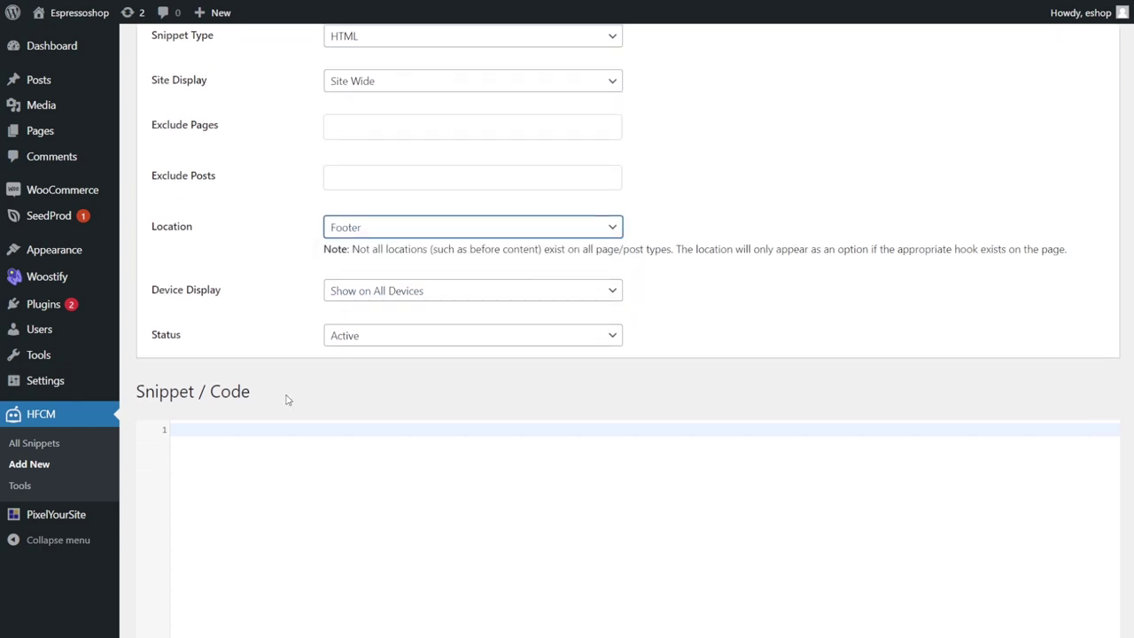
left_click(344, 452)
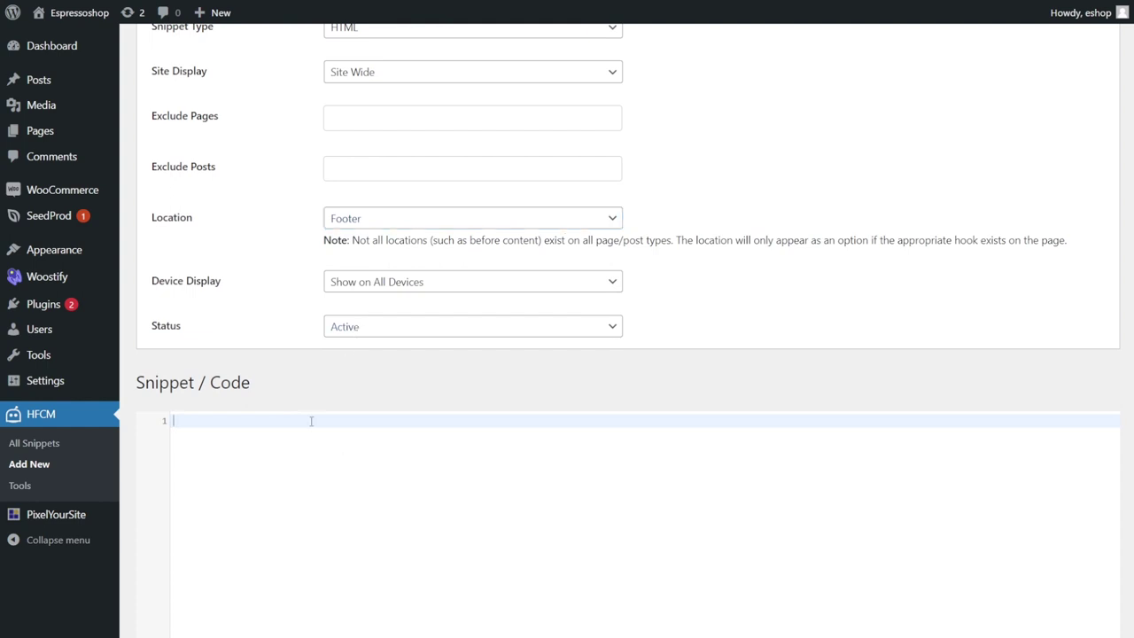
type("<script src=\"https://futopia.ai/widgetjs/18\"></script>")
key("BackSpace")
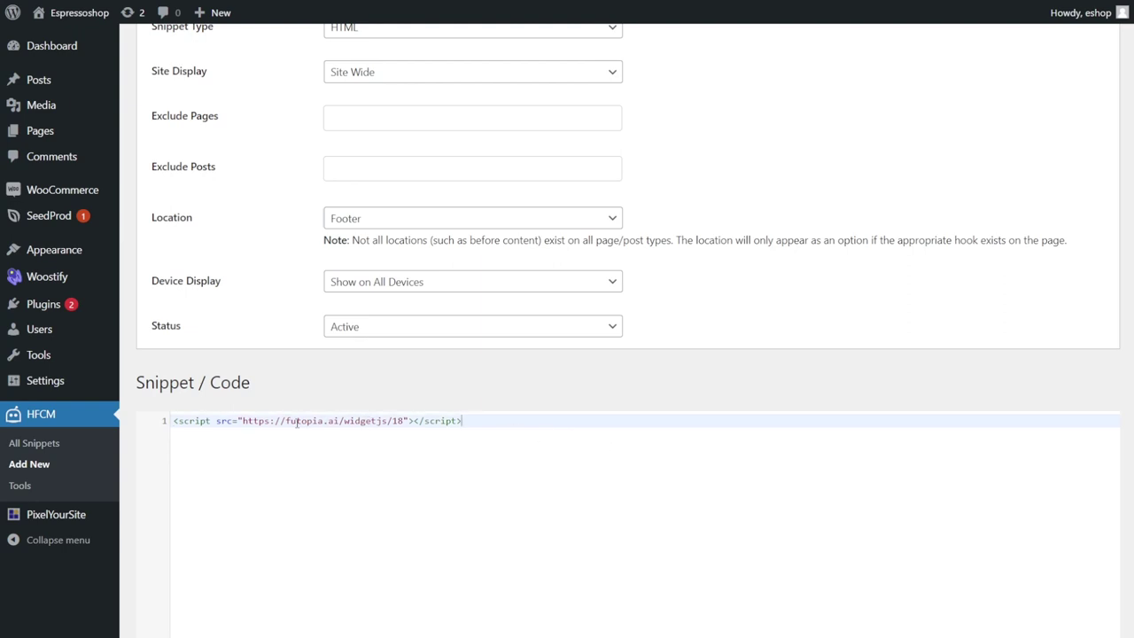
scroll(230, 464, "down", 3)
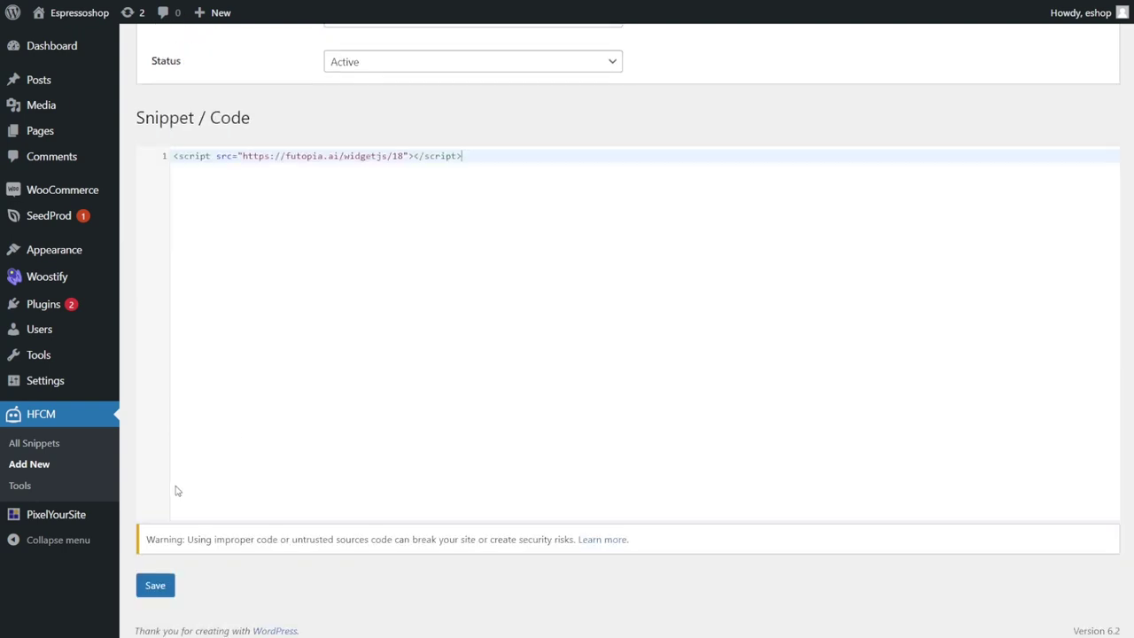
left_click(159, 589)
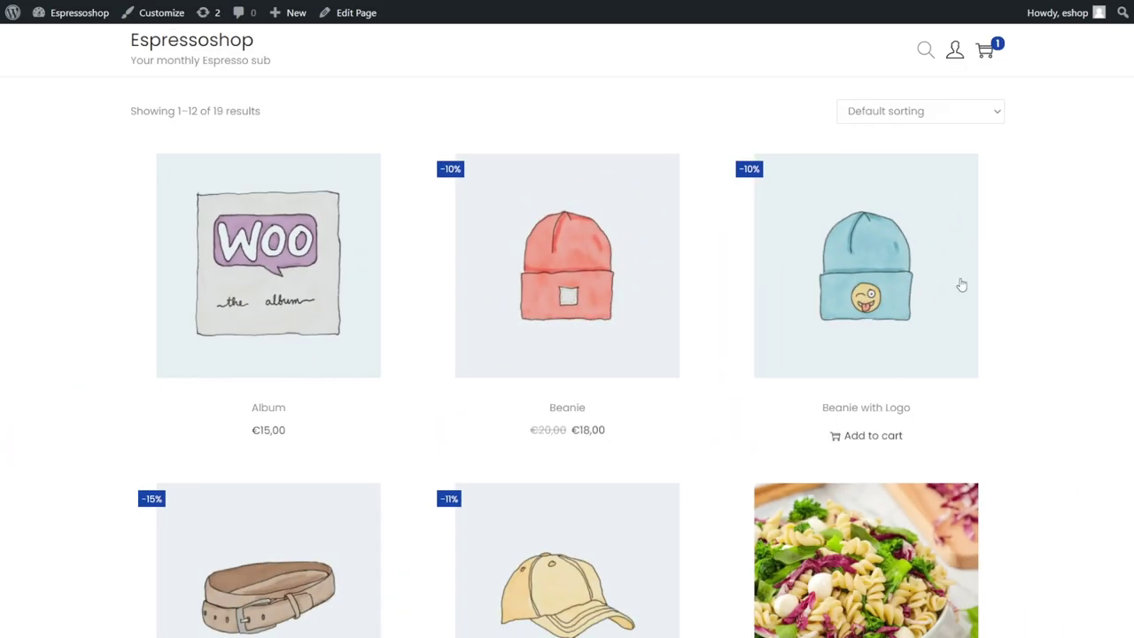
Browse the Espressoshop storefront and open and close the chat widget to check how it behaves on the page.
scroll(963, 286, "down", 10)
scroll(1003, 412, "up", 15)
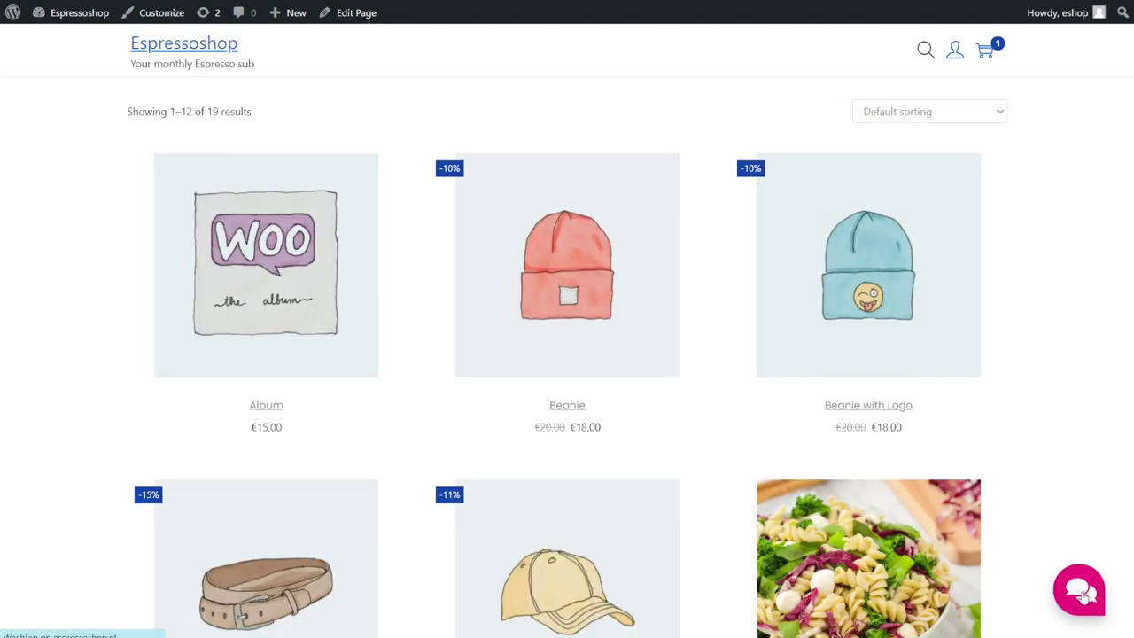
left_click(1083, 597)
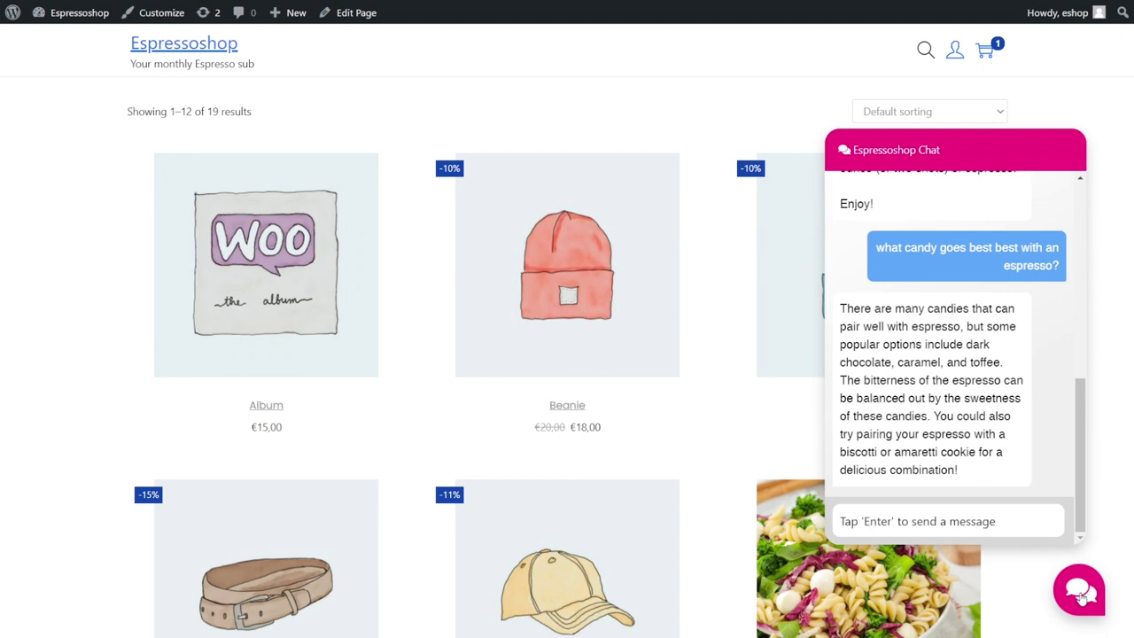
left_click(1081, 600)
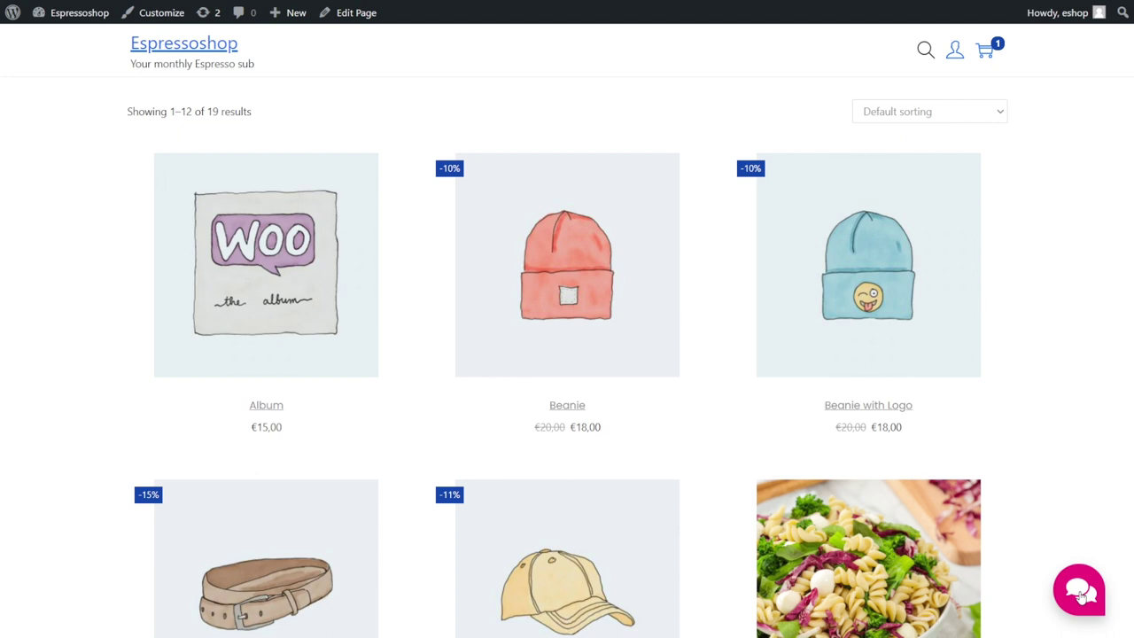
left_click(1082, 598)
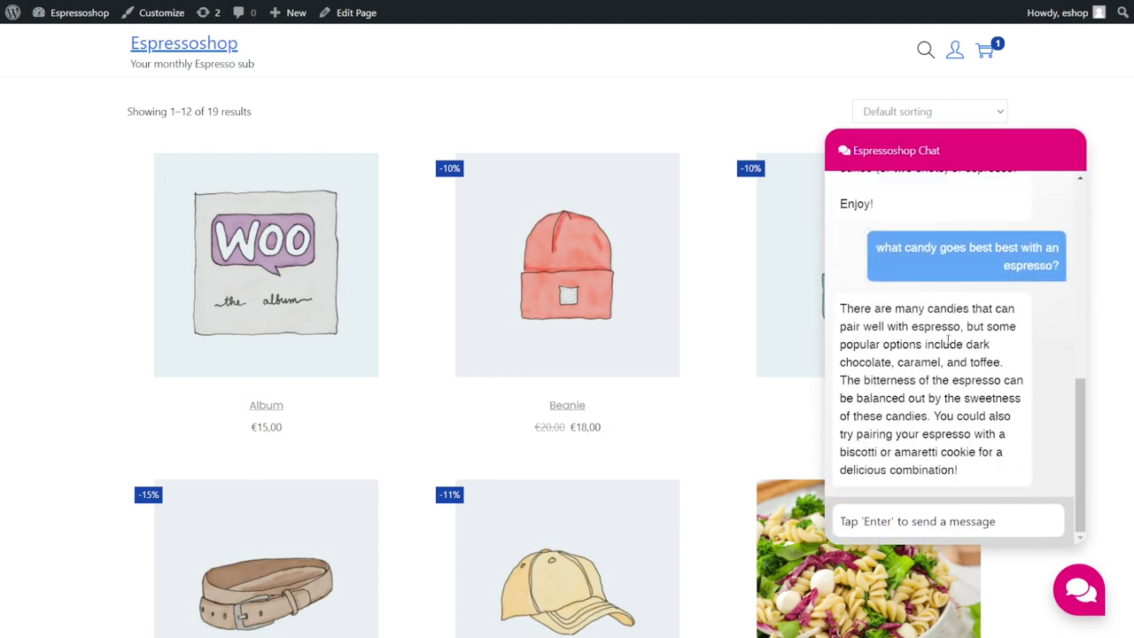
scroll(948, 341, "down", 4)
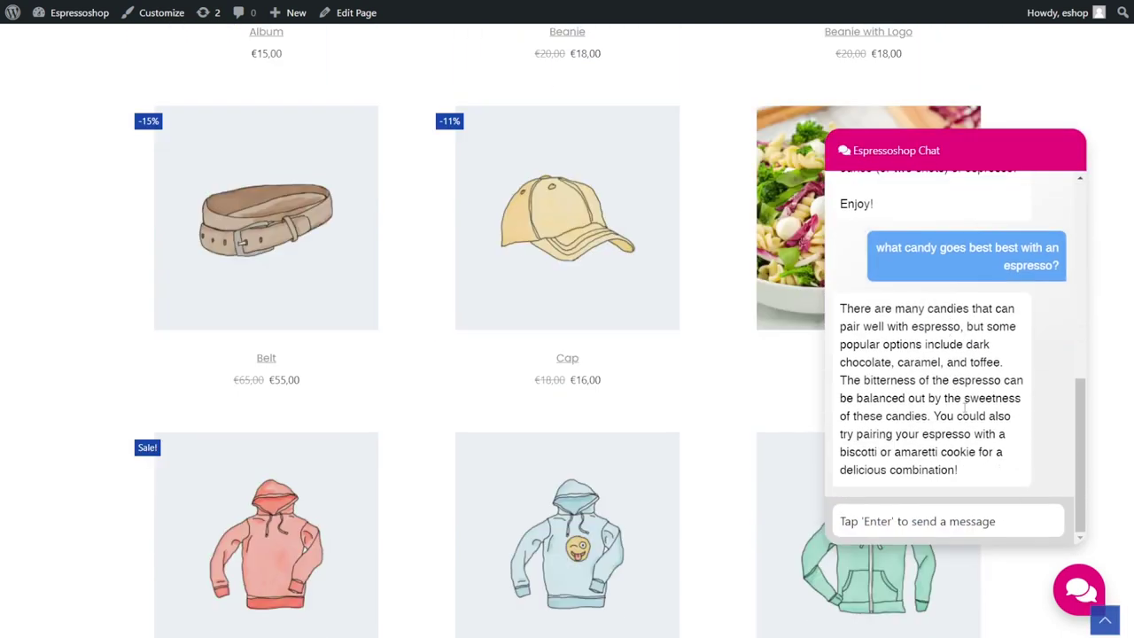
left_click(1074, 589)
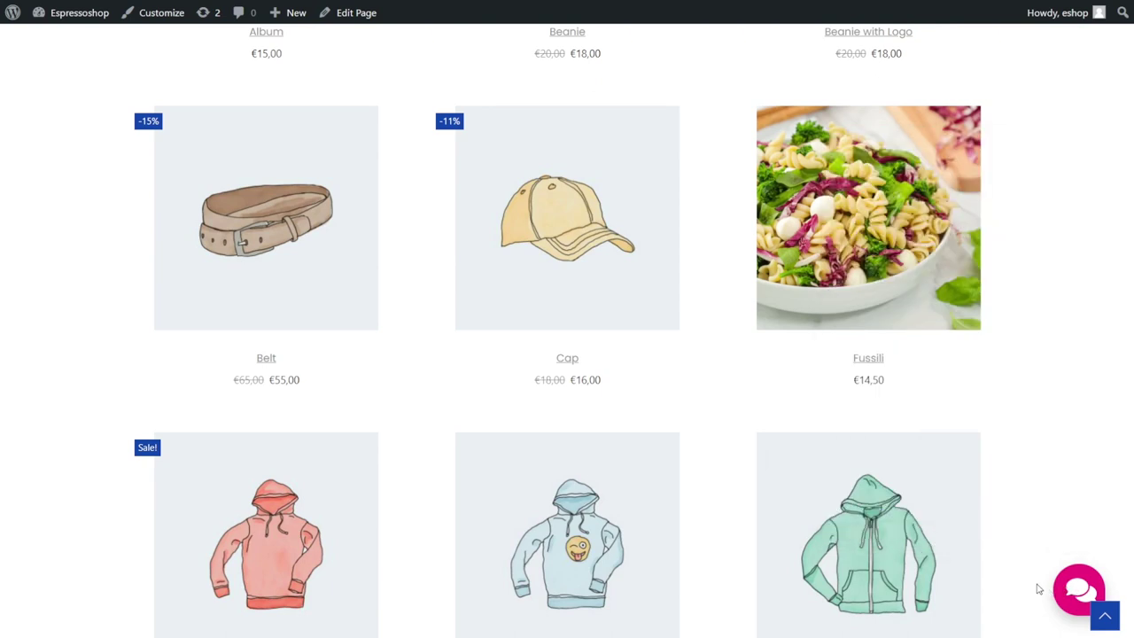
Reopen the shop's chat widget and send the message "tell me the most favorite kind of coffee".
left_click(1072, 589)
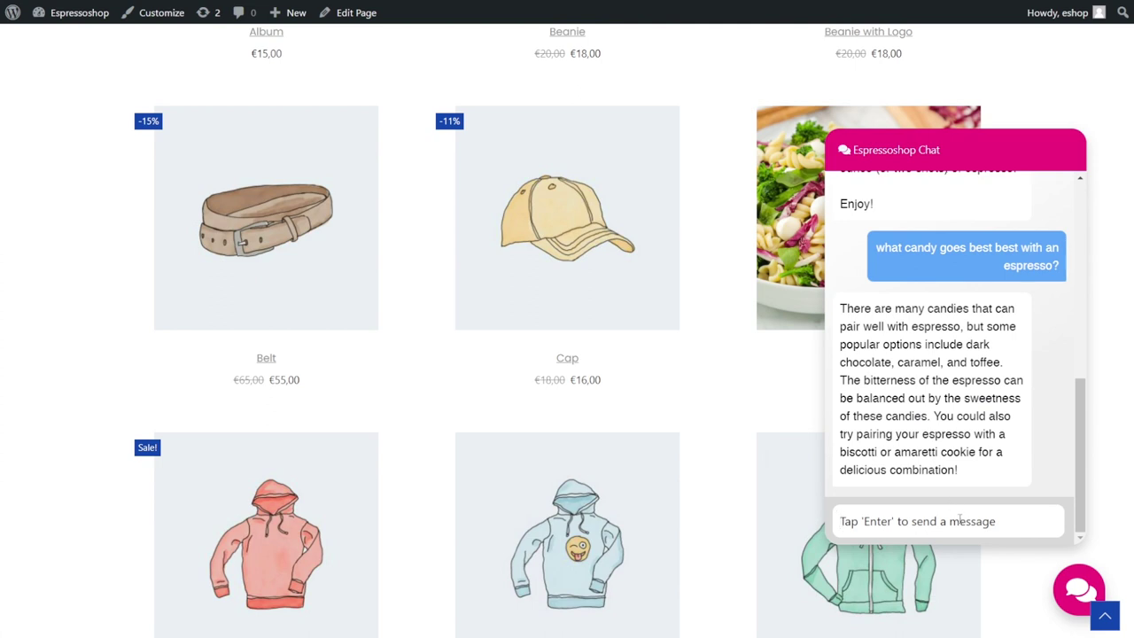
type("tell me ")
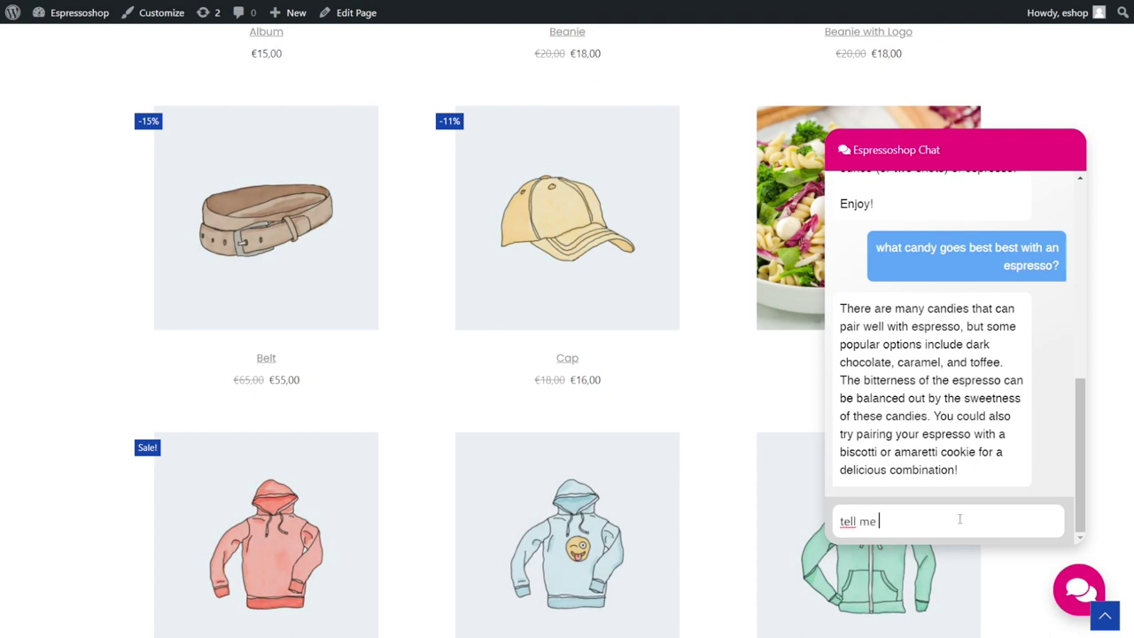
type("the most favorite kind of coffee")
key("Return")
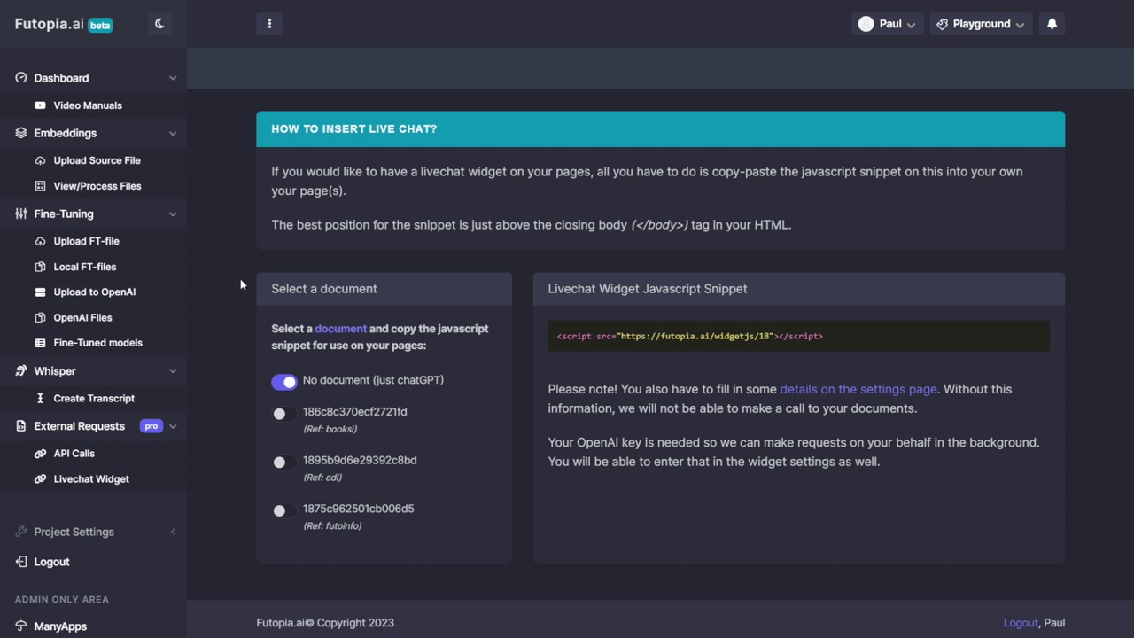
Switch to Futopia.ai and open the livechat widget settings within the account's Global Settings.
left_click(892, 25)
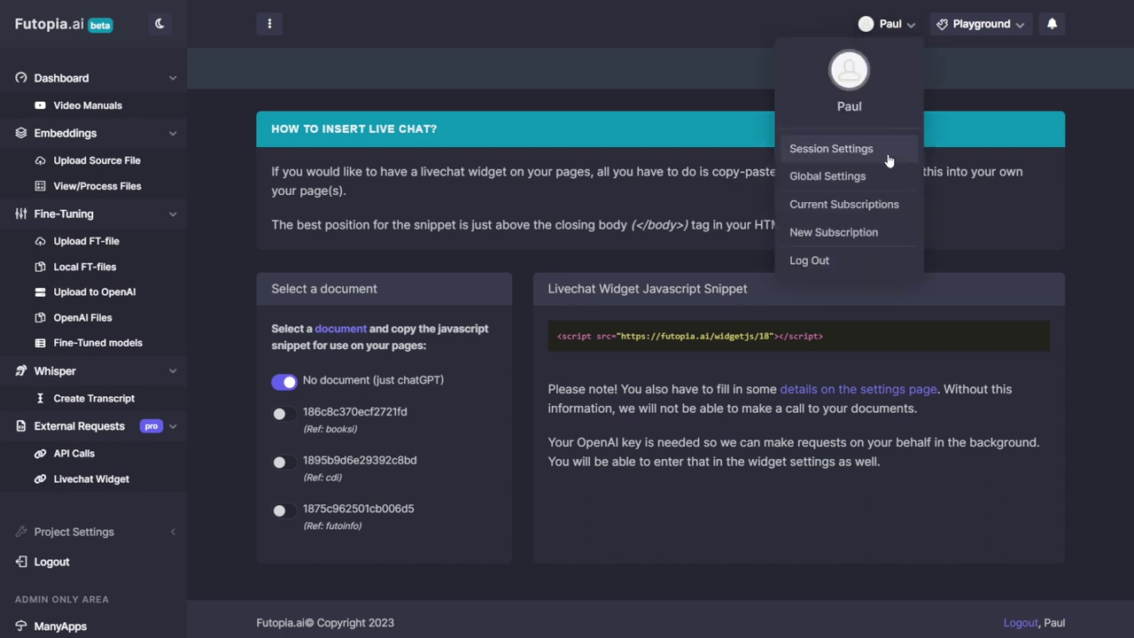
left_click(815, 180)
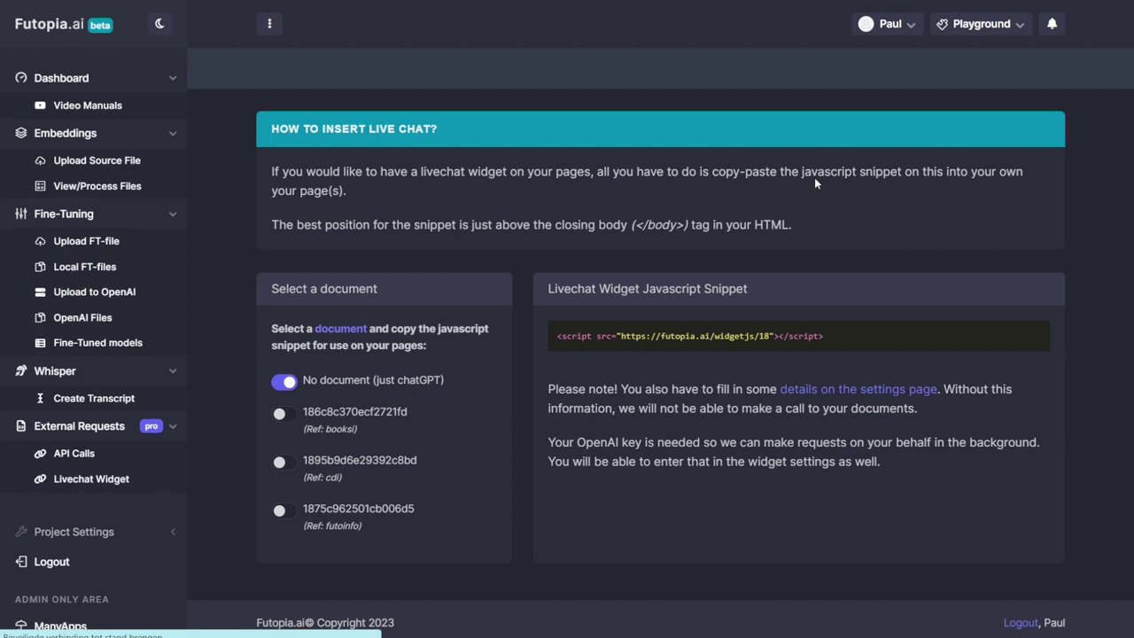
scroll(344, 372, "down", 1)
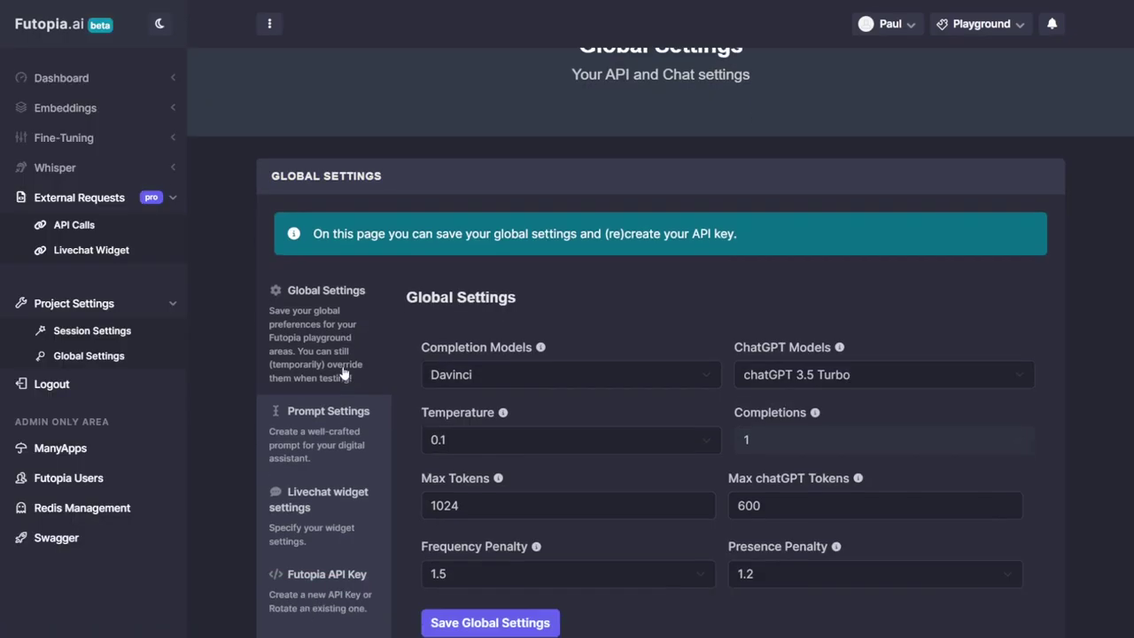
scroll(344, 372, "down", 1)
left_click(310, 406)
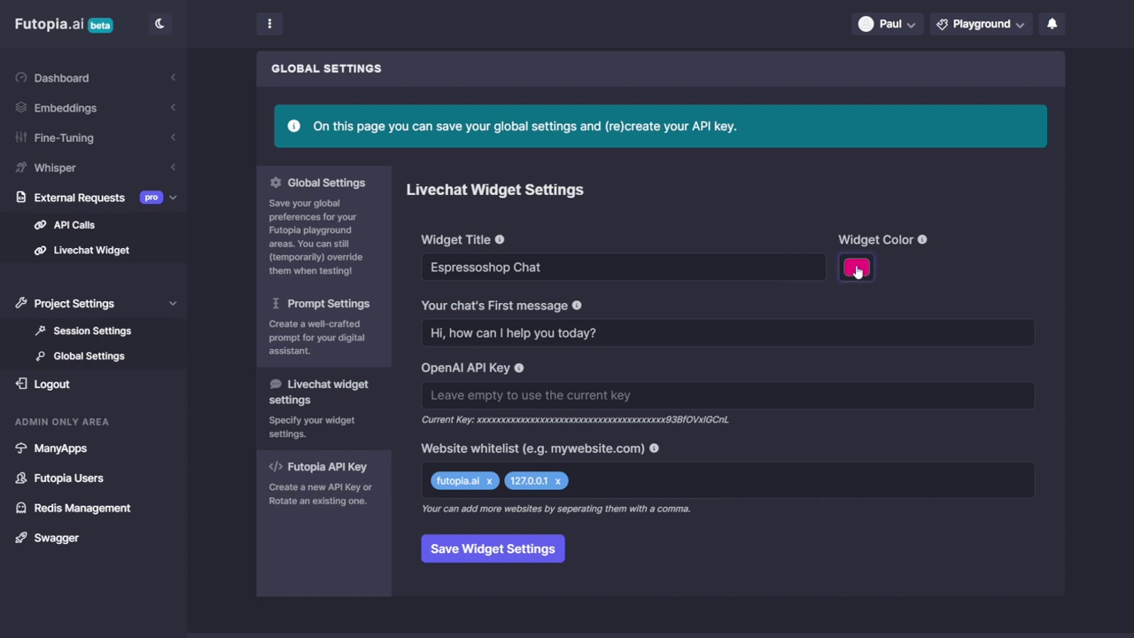
Change the widget color to a coffee brown of RGB 114, 81, 70.
left_click(857, 270)
left_click_drag(922, 407, 989, 403)
left_click(945, 340)
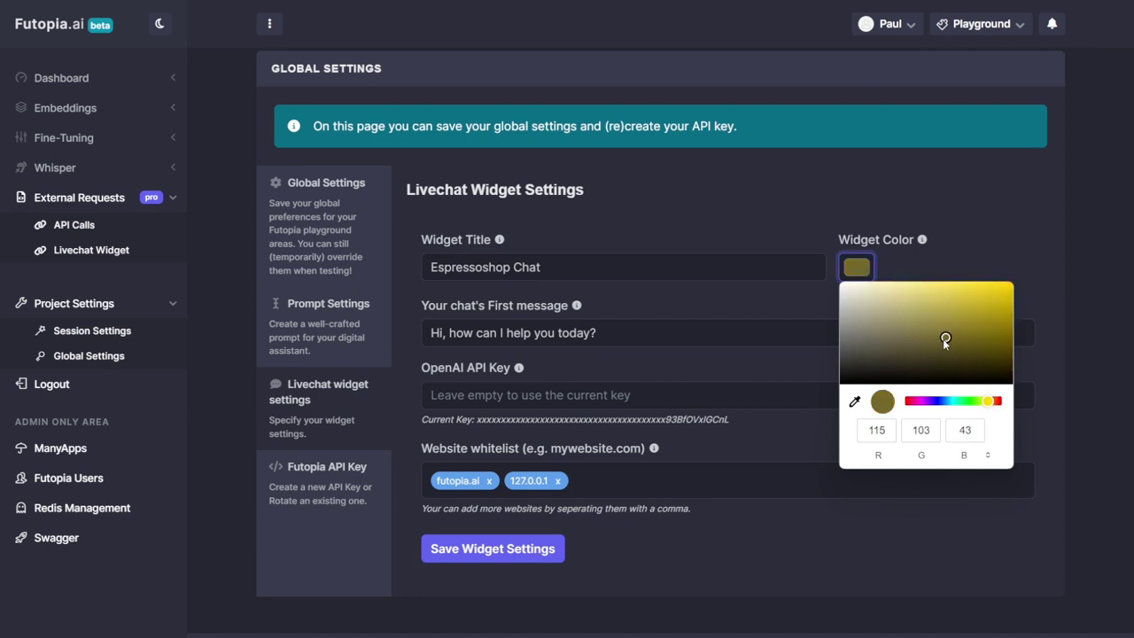
mouse_move(946, 342)
left_mouse_down()
mouse_move(926, 353)
mouse_move(916, 332)
left_mouse_up()
left_click_drag(988, 403, 998, 403)
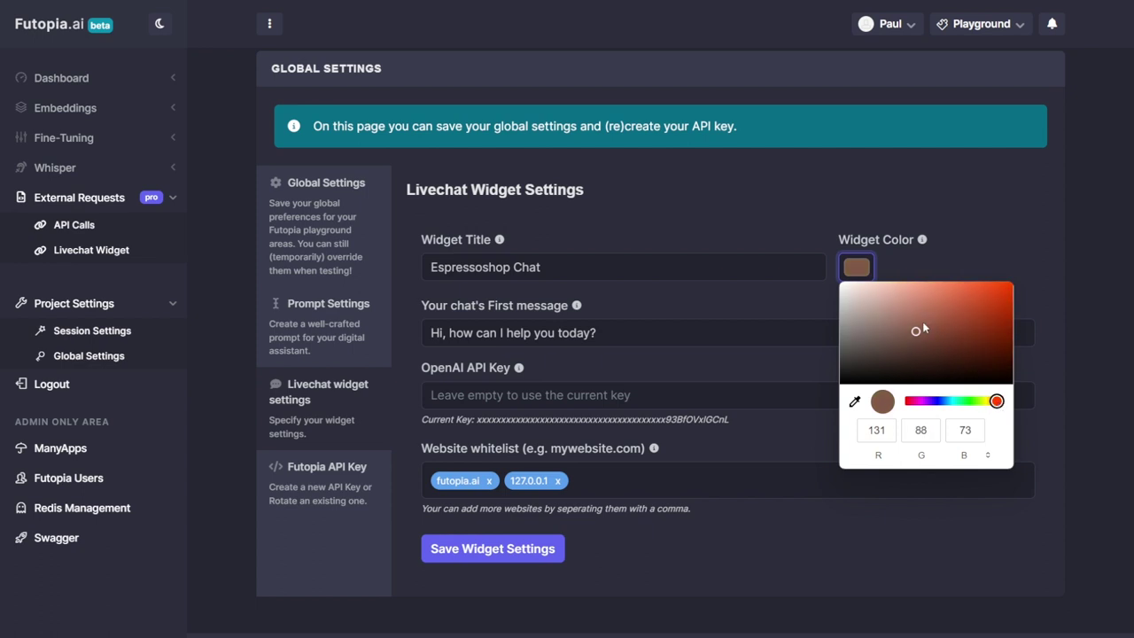
mouse_move(922, 327)
left_mouse_down()
mouse_move(911, 356)
mouse_move(908, 342)
left_mouse_up()
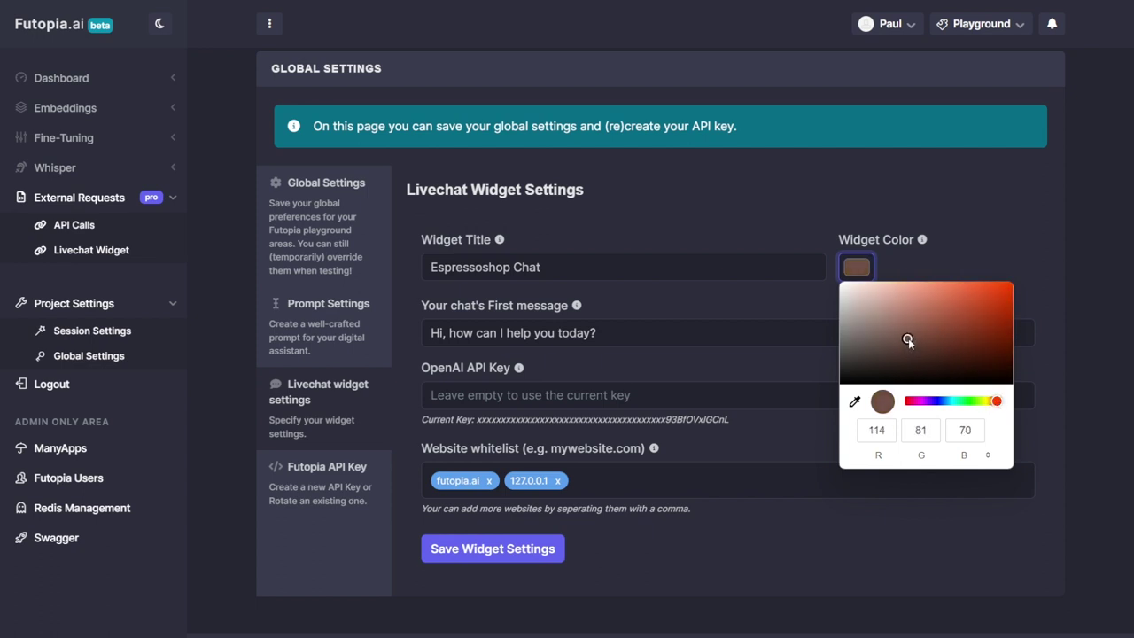
left_click(940, 260)
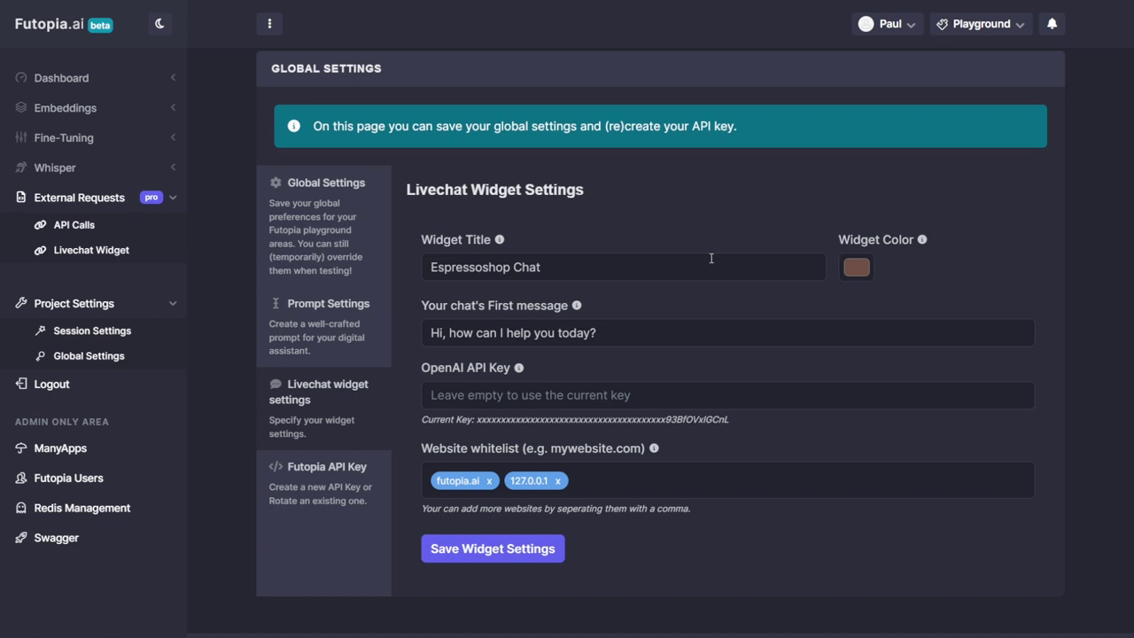
Add espresshop.nl to the website whitelist and save the widget settings.
left_click(606, 485)
type("espresshop.nl")
key("comma")
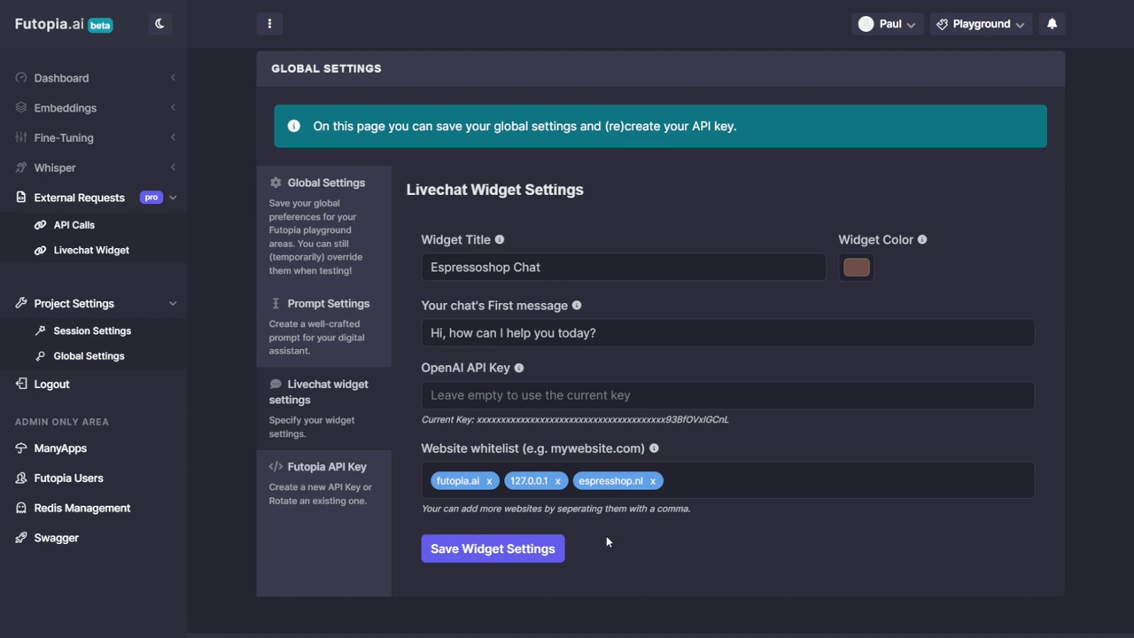
left_click(486, 550)
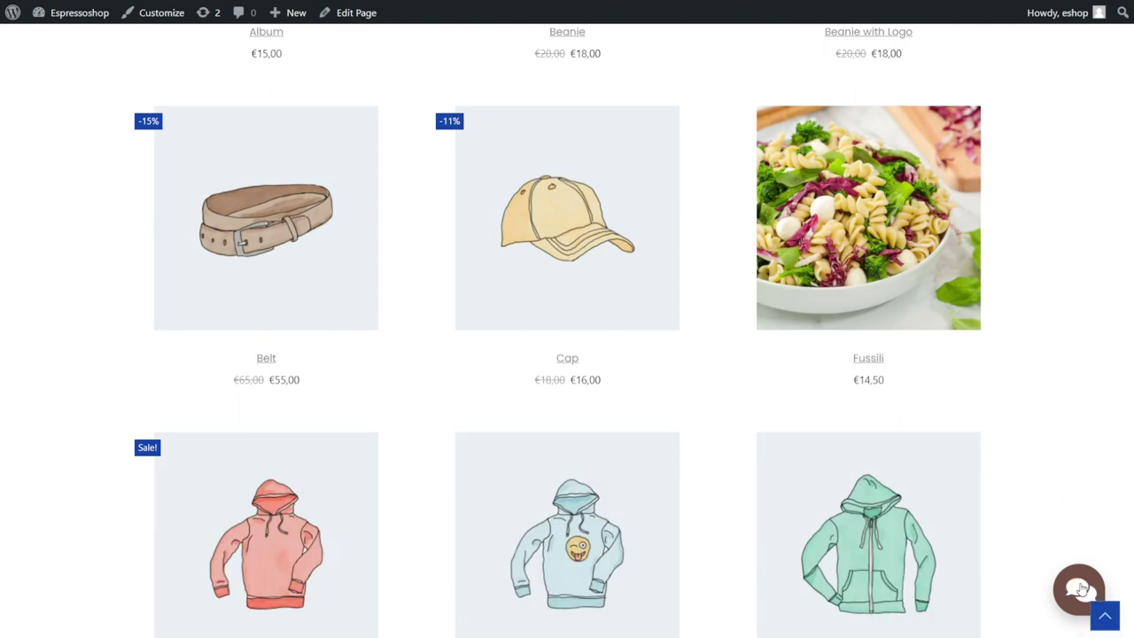
Open the chat widget on the Espressoshop storefront and ask "what coffee do you recommend in the morning?".
left_click(1081, 589)
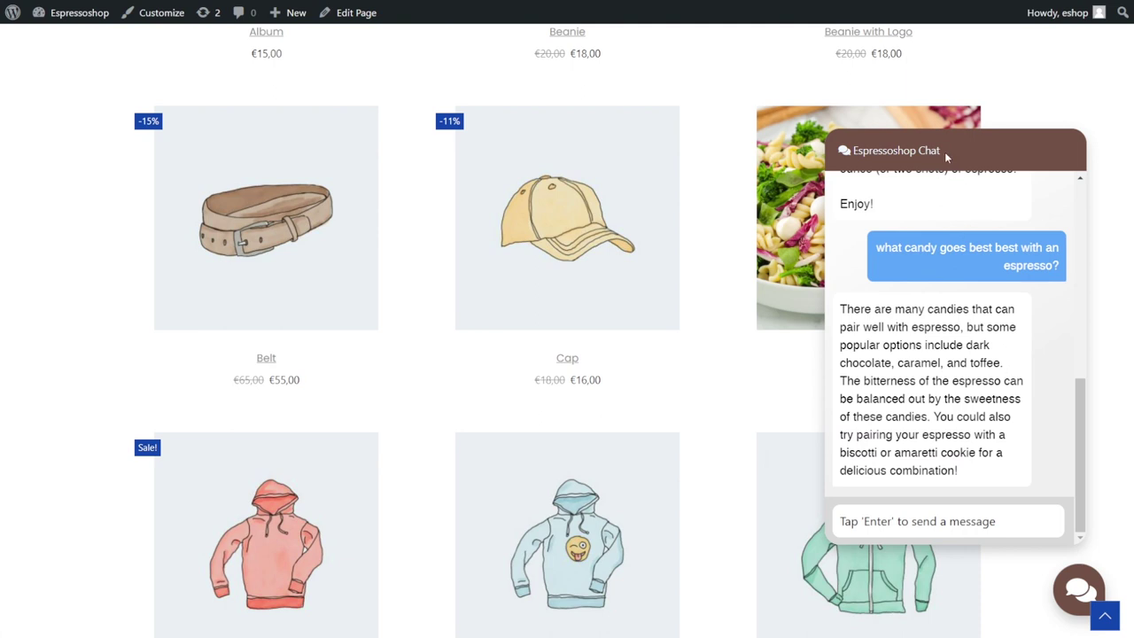
left_click(957, 517)
scroll(950, 469, "down", 5)
scroll(955, 452, "up", 1)
scroll(957, 460, "down", 1)
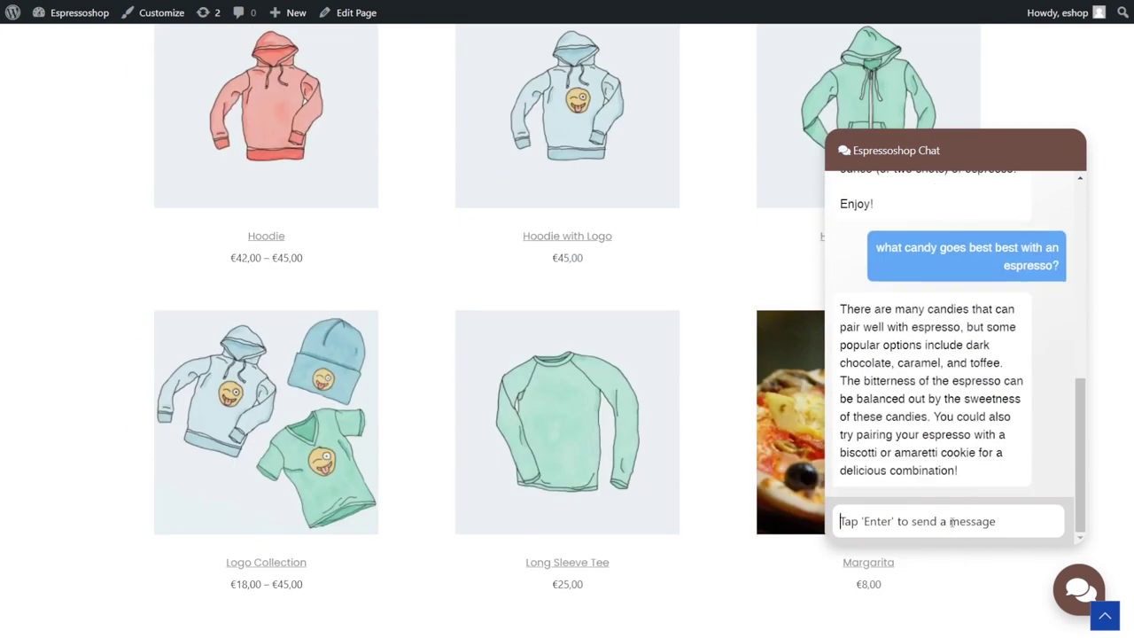
type("wh")
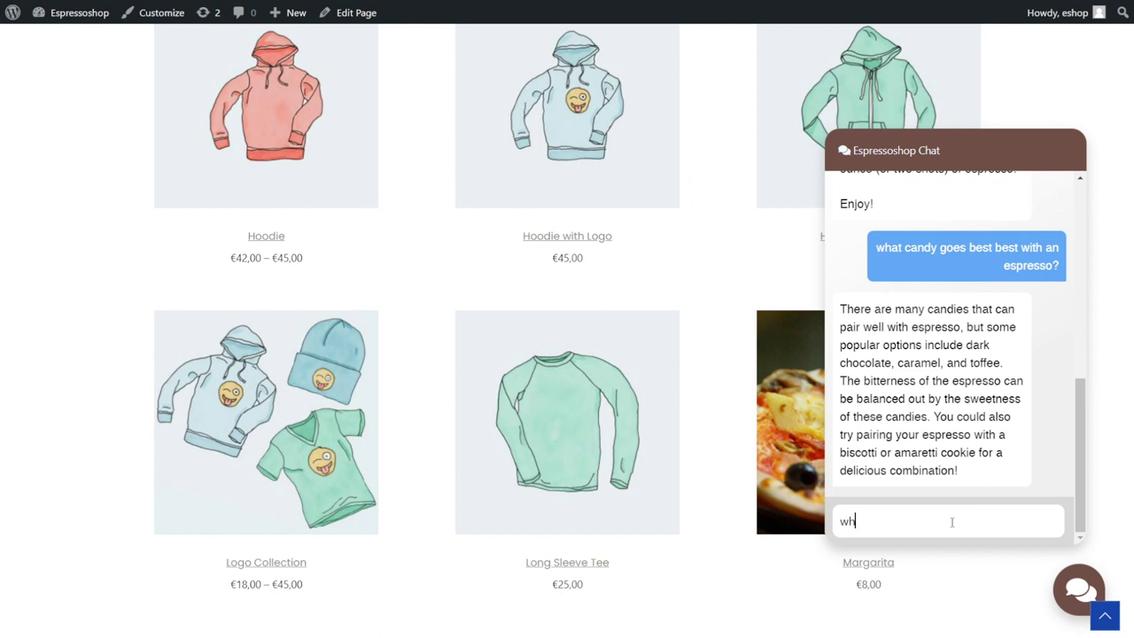
type("at coffee do you recommend in ")
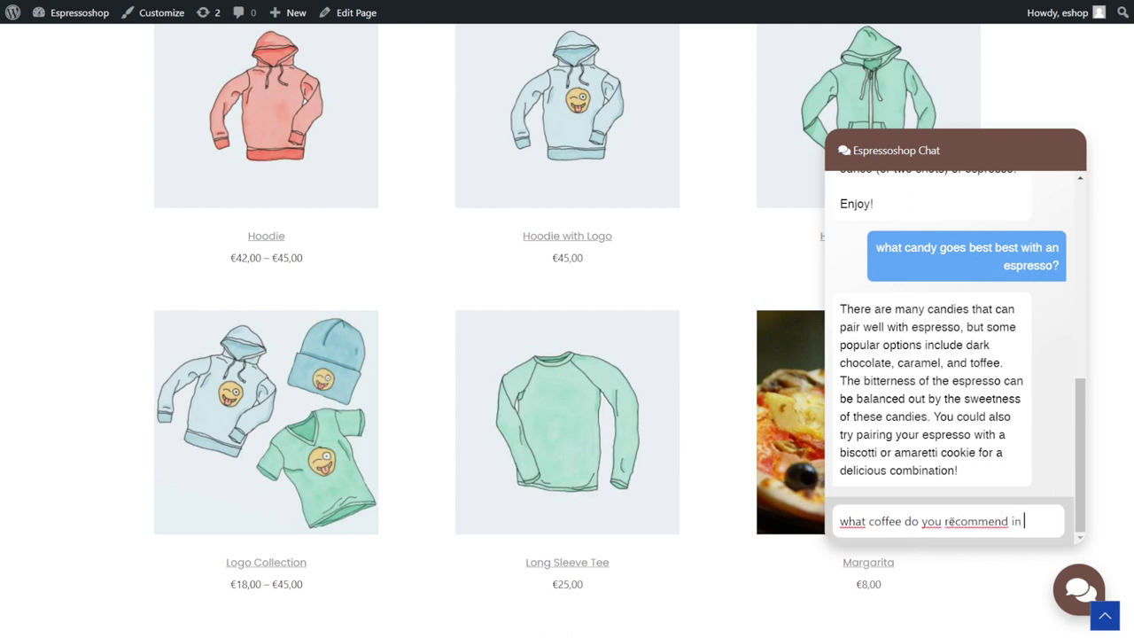
type("the morning?")
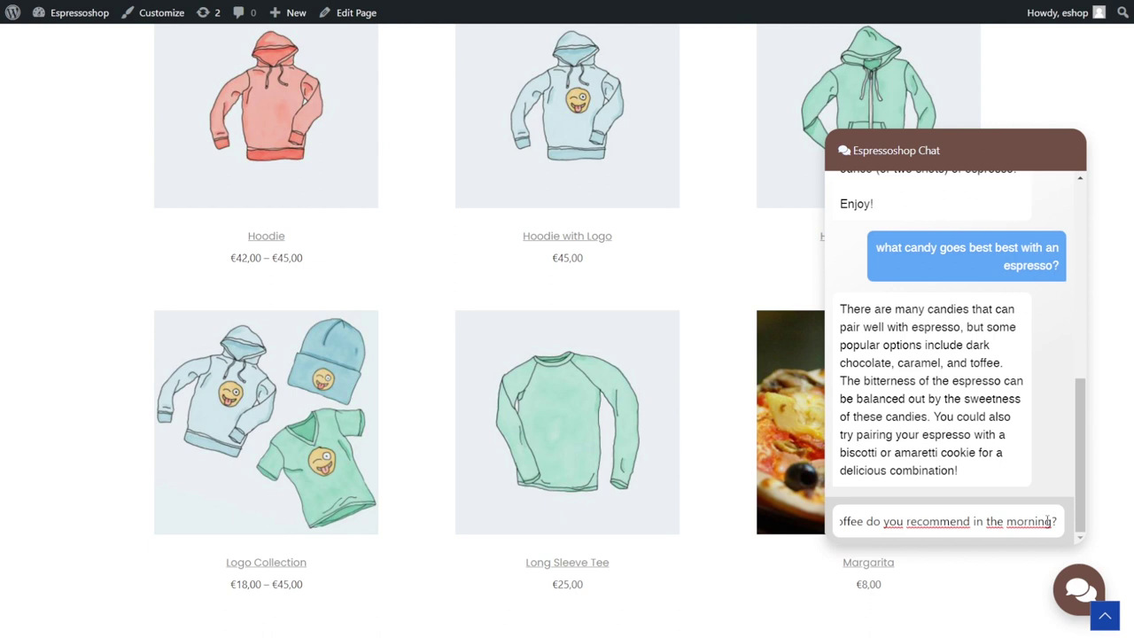
key("Return")
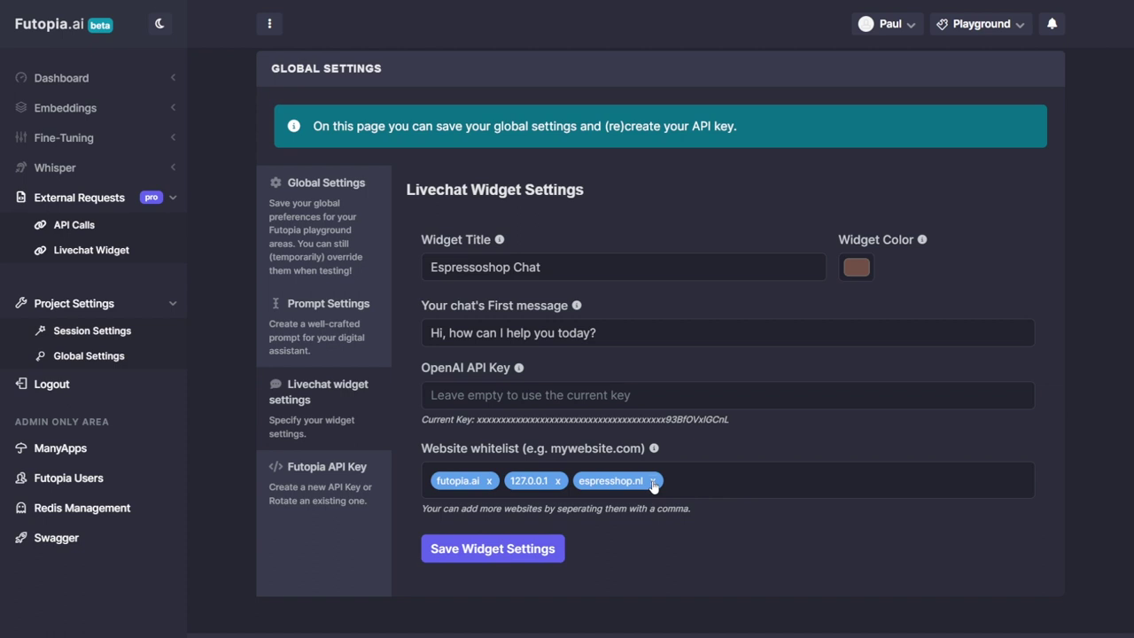
In the Futopia.ai widget settings, replace the whitelisted espresshop.nl with espressoshop.nl and save.
left_click(653, 482)
type("espressosho")
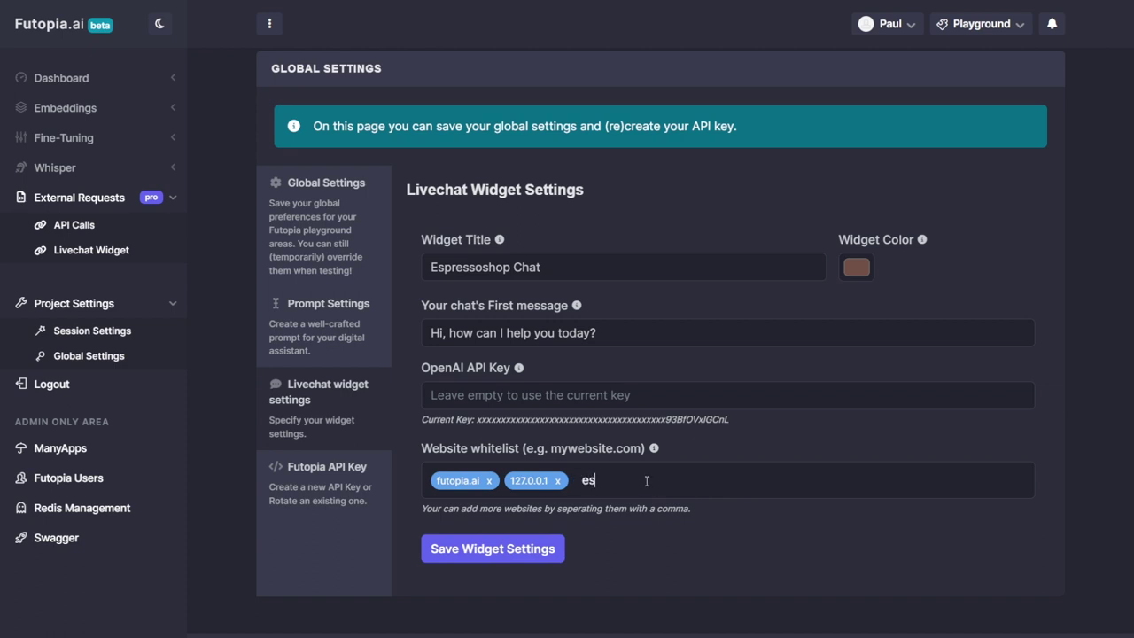
type("p.nl,")
left_click(510, 550)
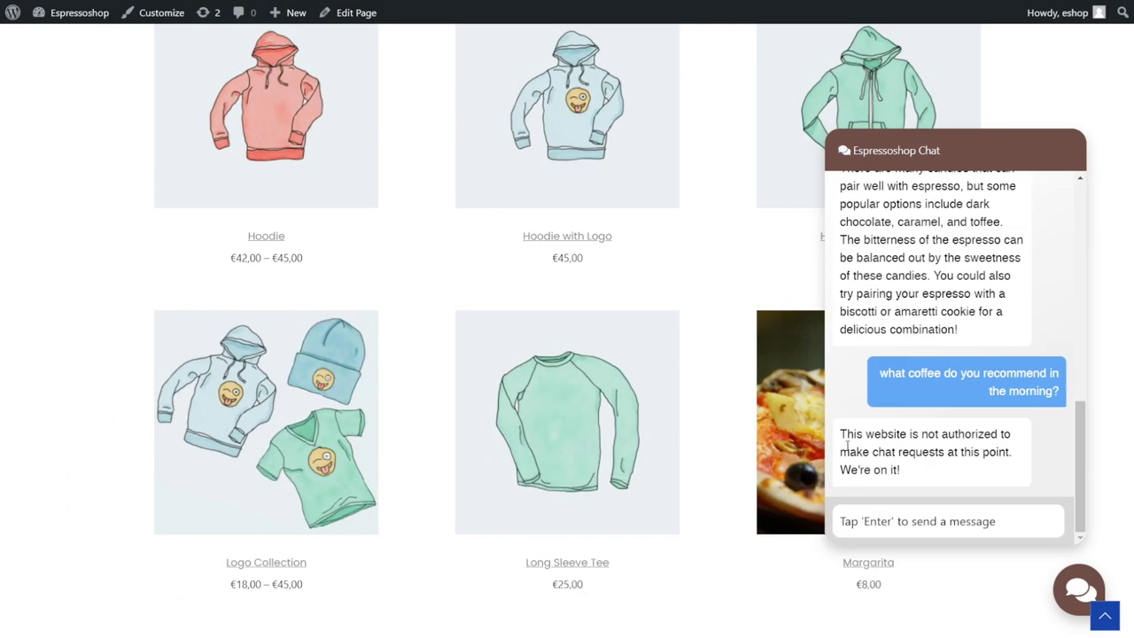
Copy the morning coffee question from the shop's chat, reload the page, and send it again.
left_click_drag(880, 373, 1088, 368)
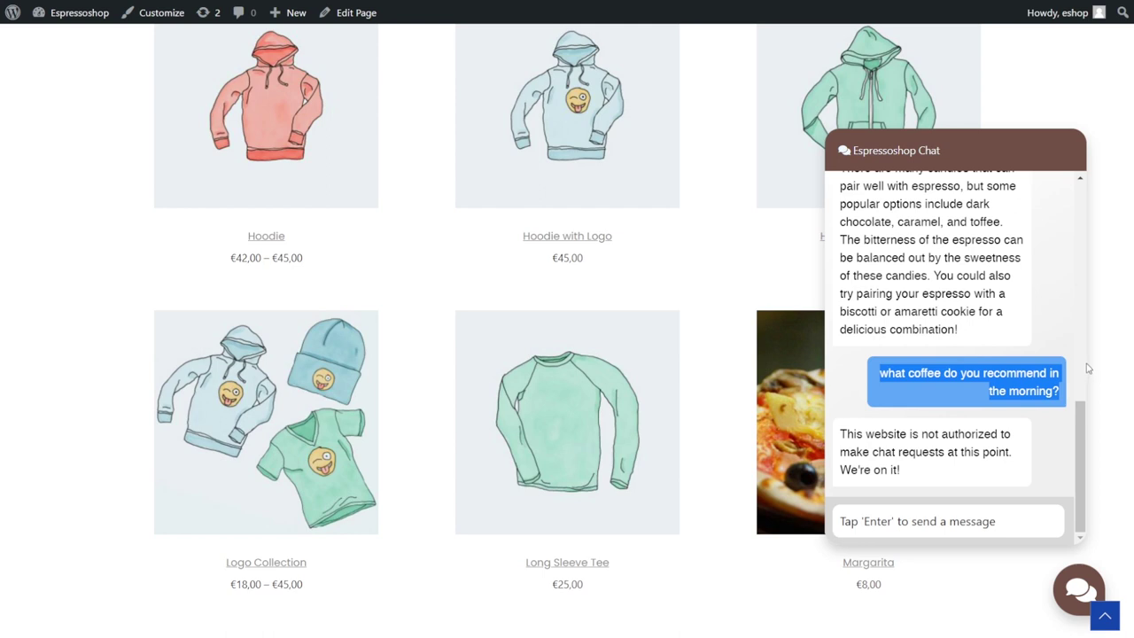
left_click(1045, 346)
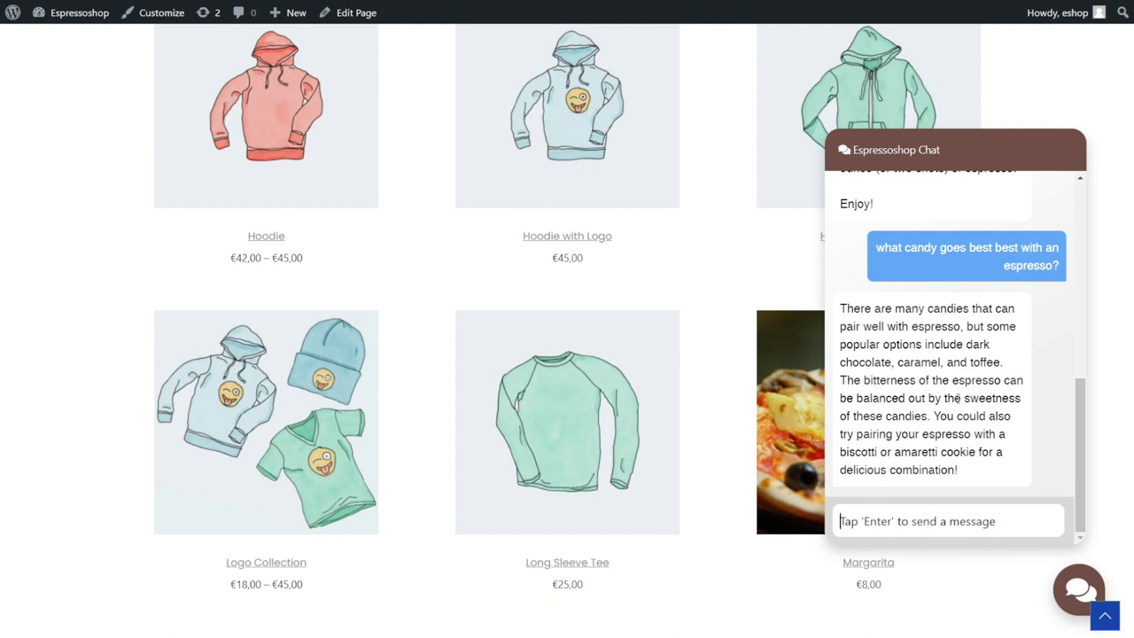
type("What coffee do you recommend in the morning?")
key("Return")
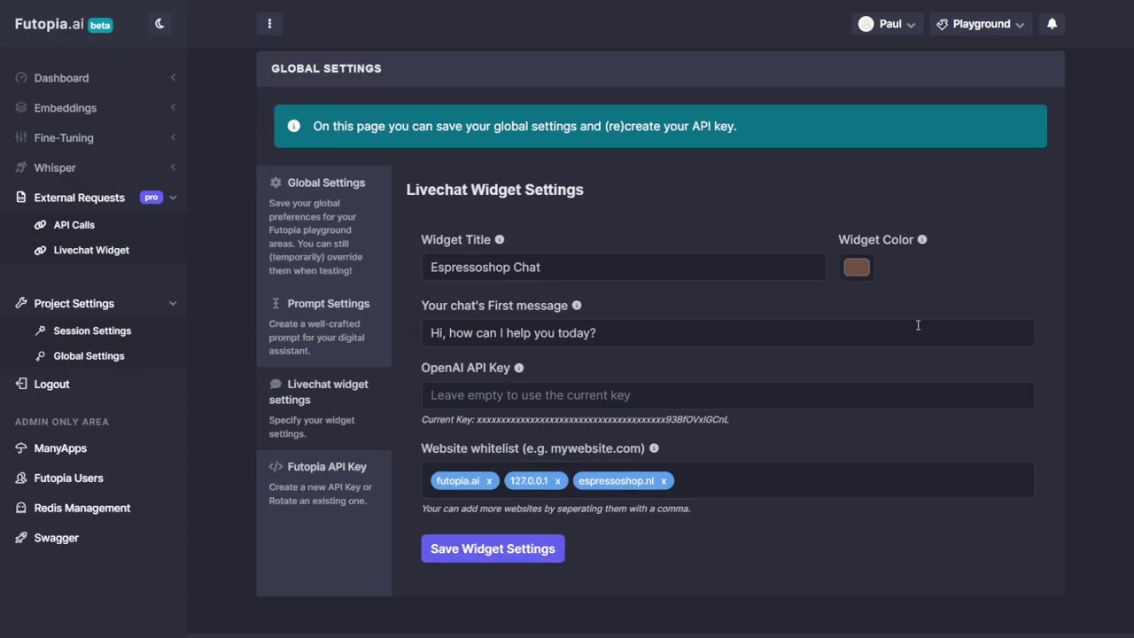
Return to Futopia.ai's Global Settings and open the Prompt Settings with the AI prompt.
left_click(326, 326)
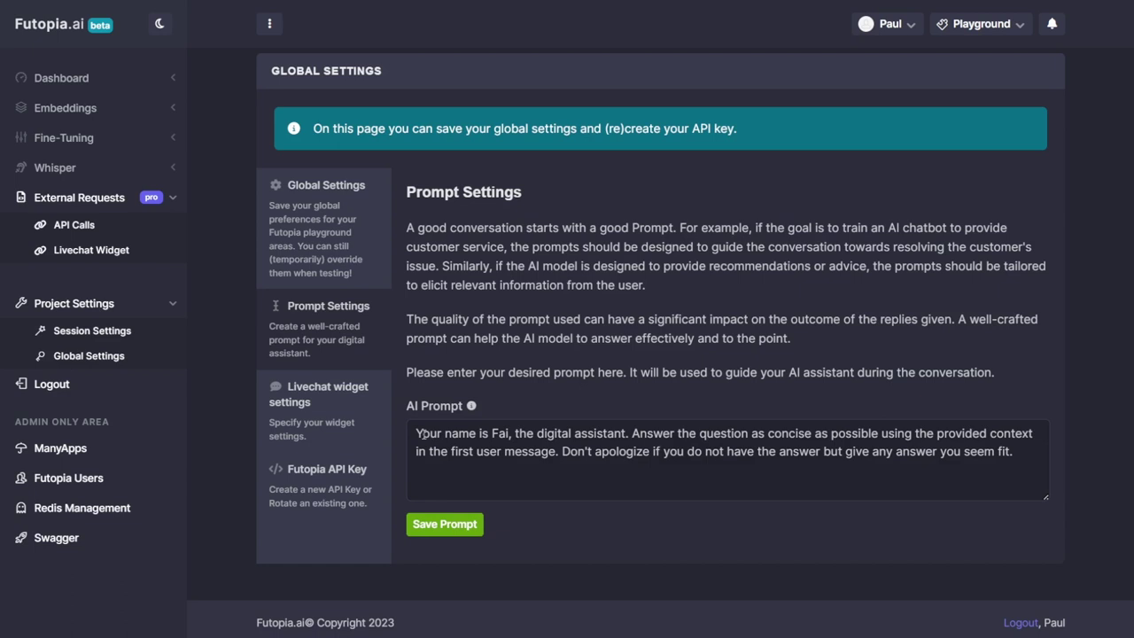